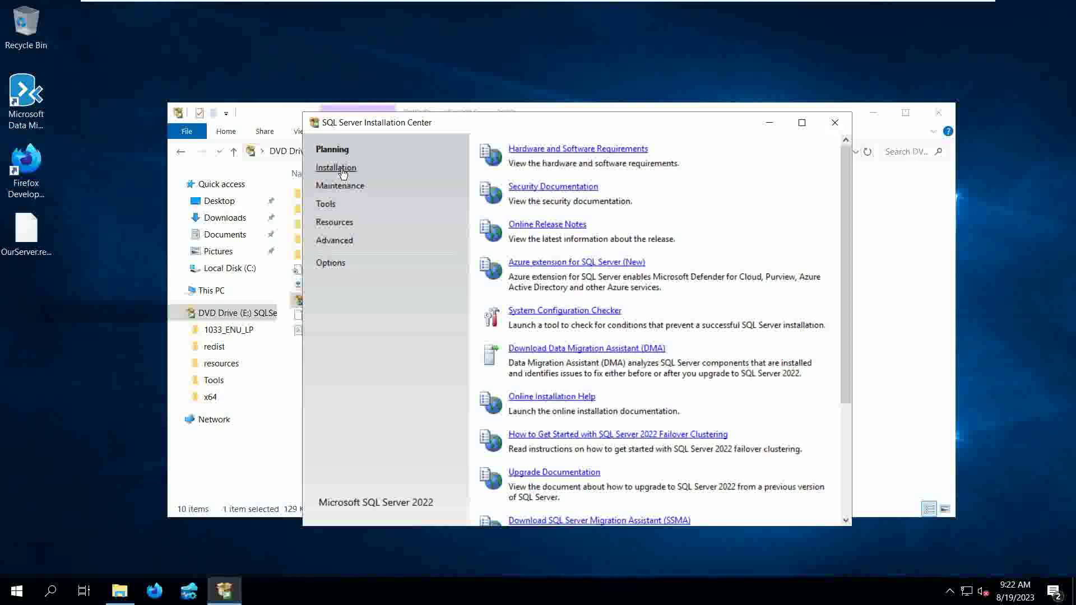
# - Start a new SQL Server standalone installation and review the details of the global rules check
pyautogui.click(342, 171)
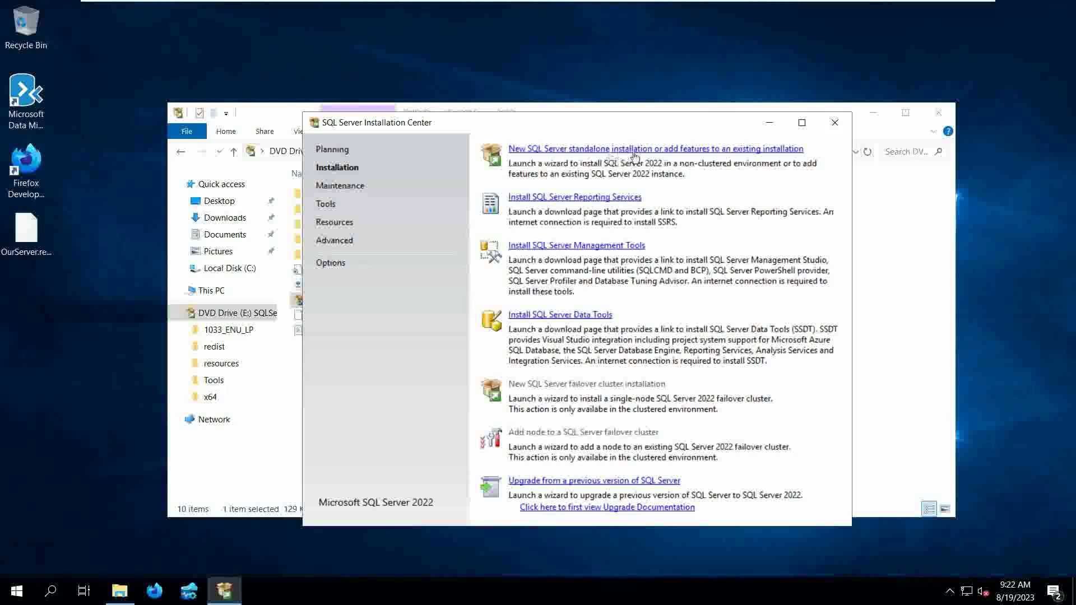
pyautogui.click(708, 154)
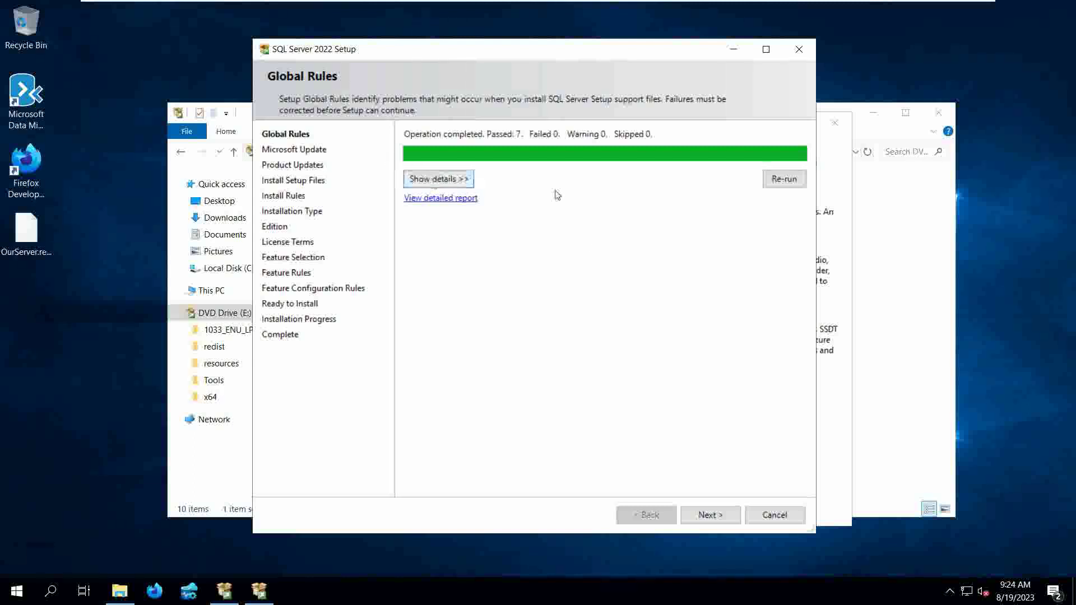
pyautogui.click(438, 179)
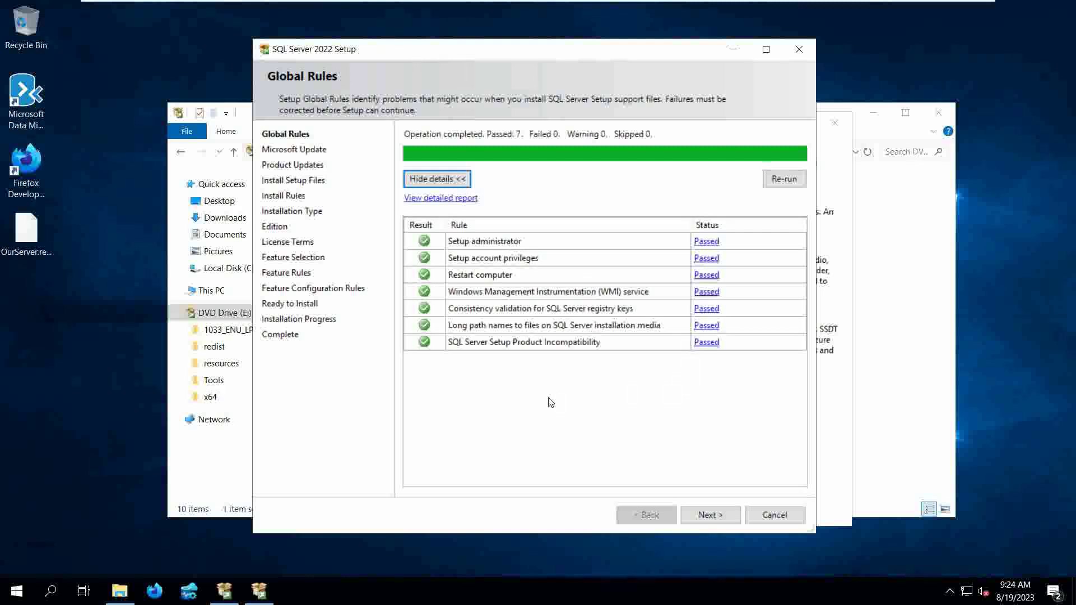
pyautogui.click(703, 519)
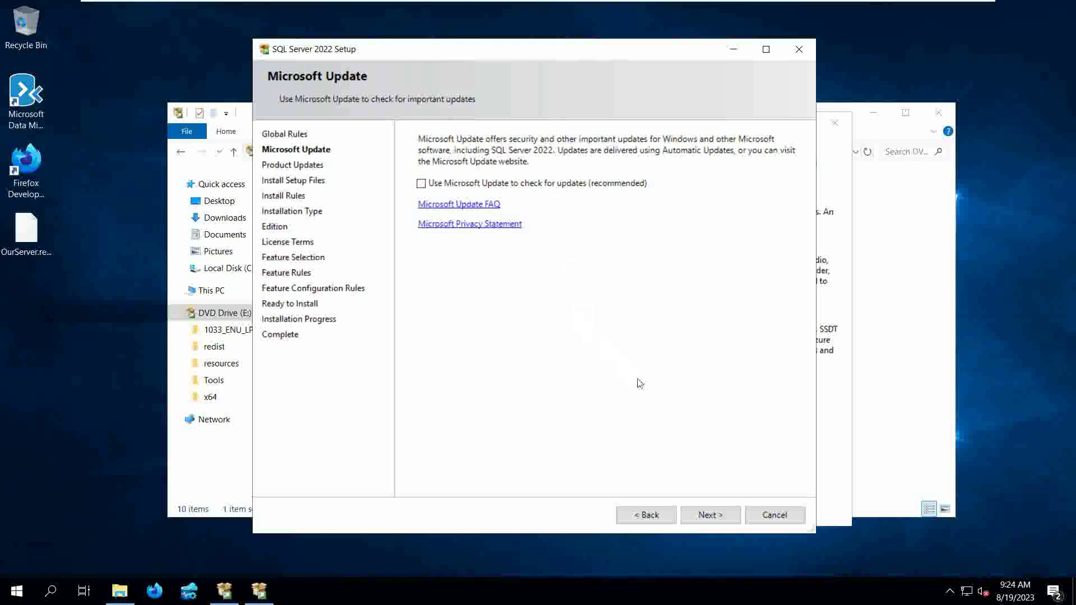
# - Proceed through setup without Microsoft Update, past the install rules, and perform a new installation of SQL Server 2022
pyautogui.click(711, 514)
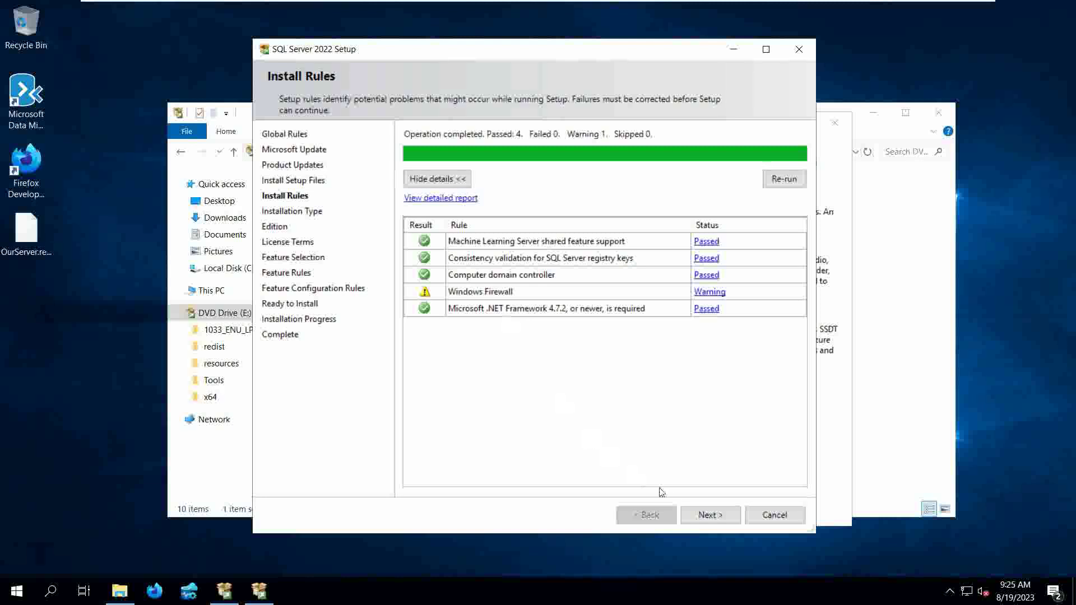
pyautogui.click(704, 521)
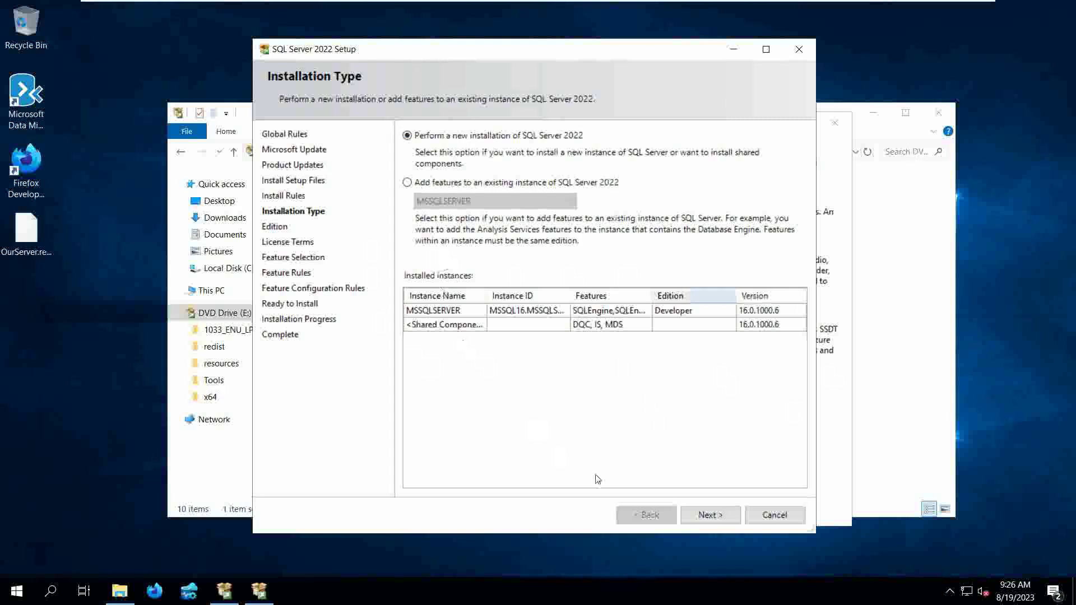
pyautogui.click(710, 514)
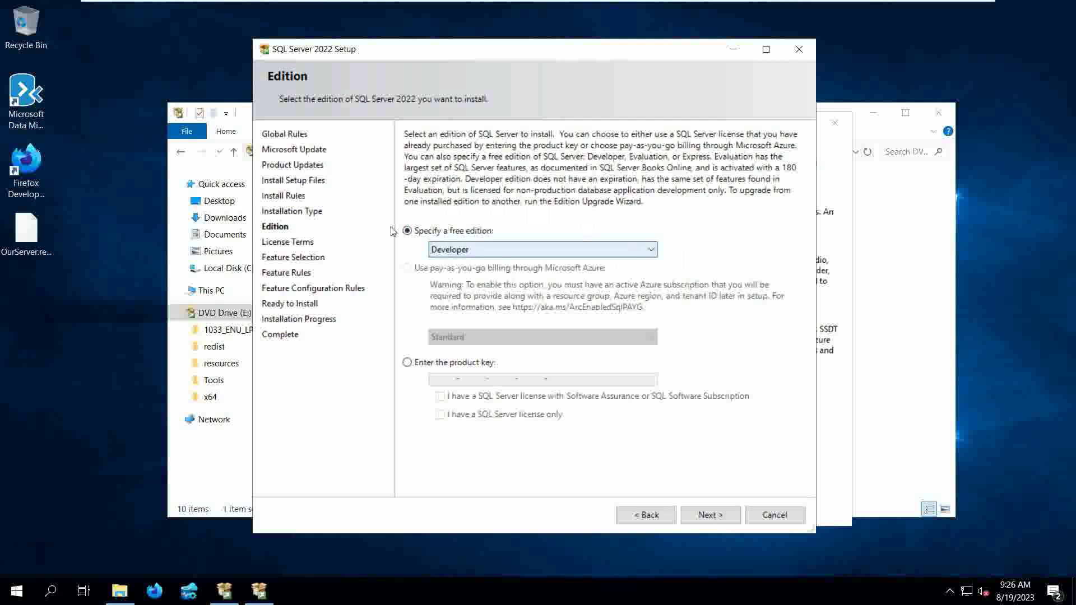
# - Try the Evaluation and Express editions and the product key option, ending on the free Developer edition
pyautogui.click(650, 253)
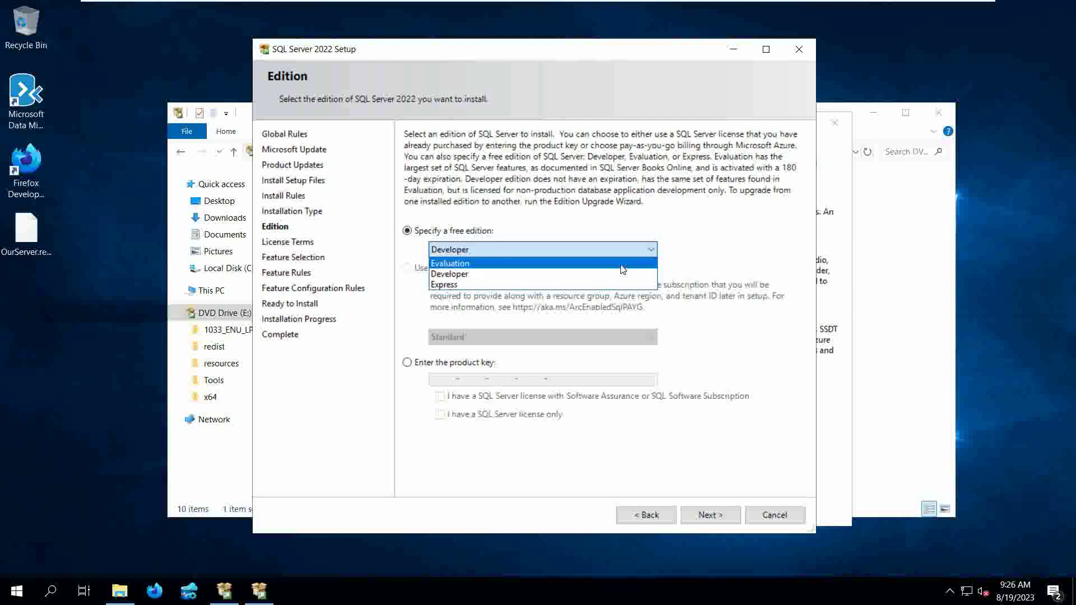
pyautogui.click(621, 265)
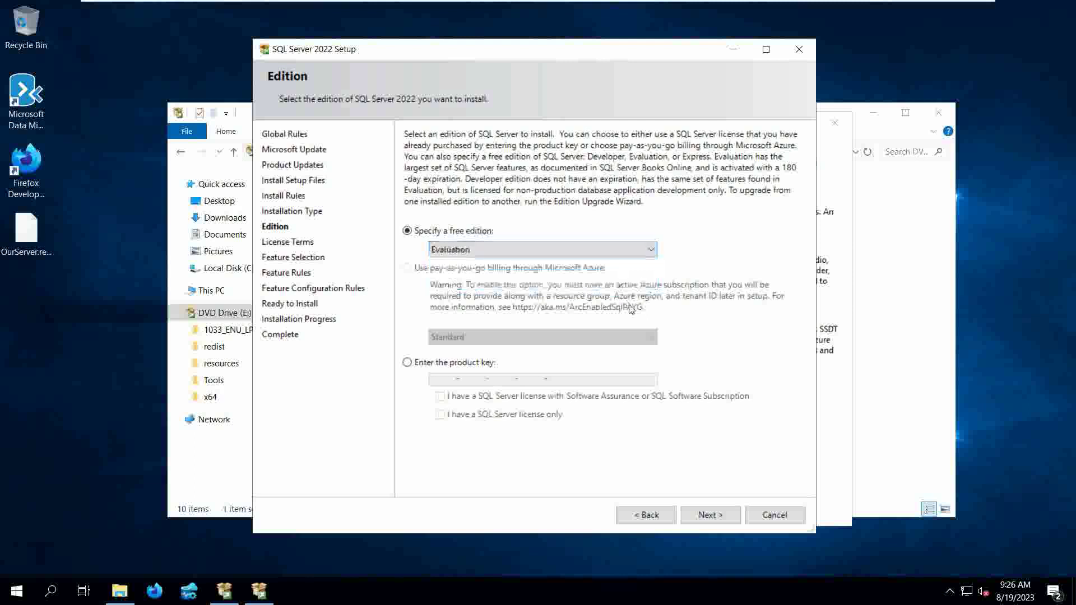
pyautogui.click(651, 250)
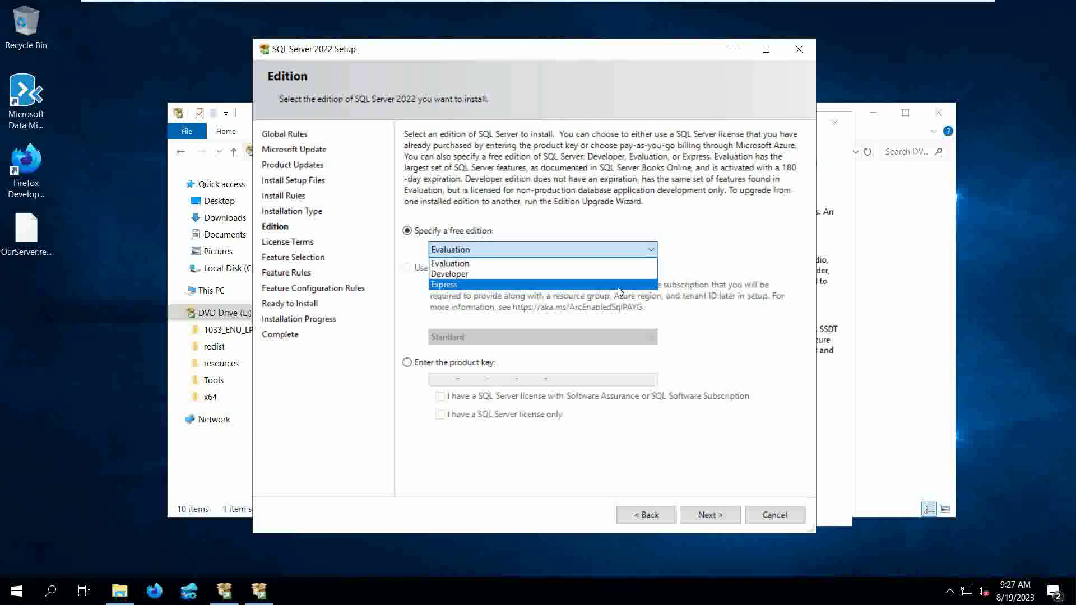
pyautogui.click(622, 285)
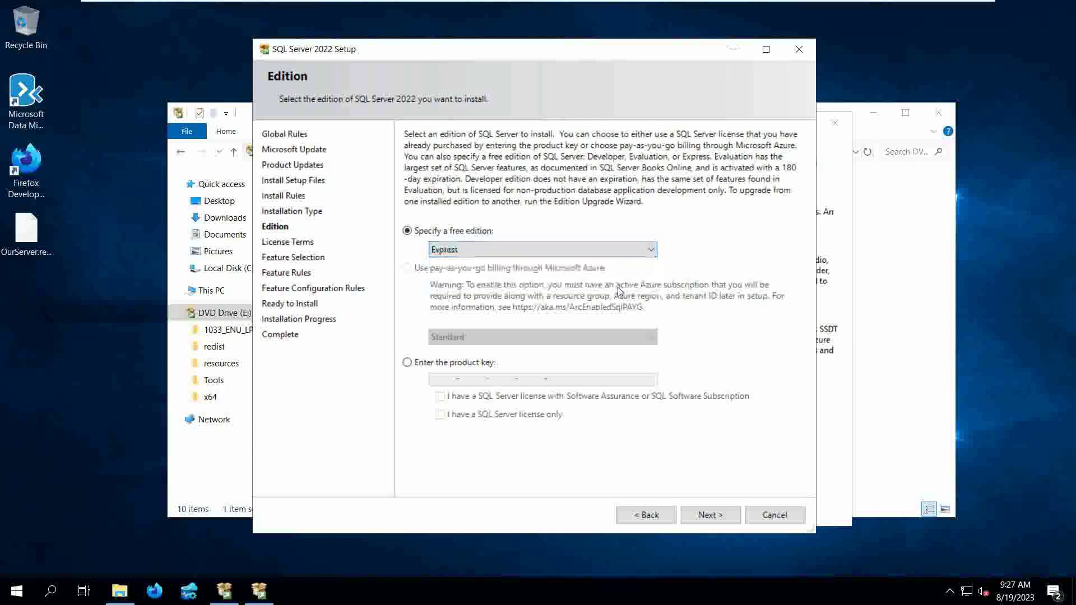
pyautogui.click(654, 255)
pyautogui.click(443, 274)
pyautogui.click(474, 364)
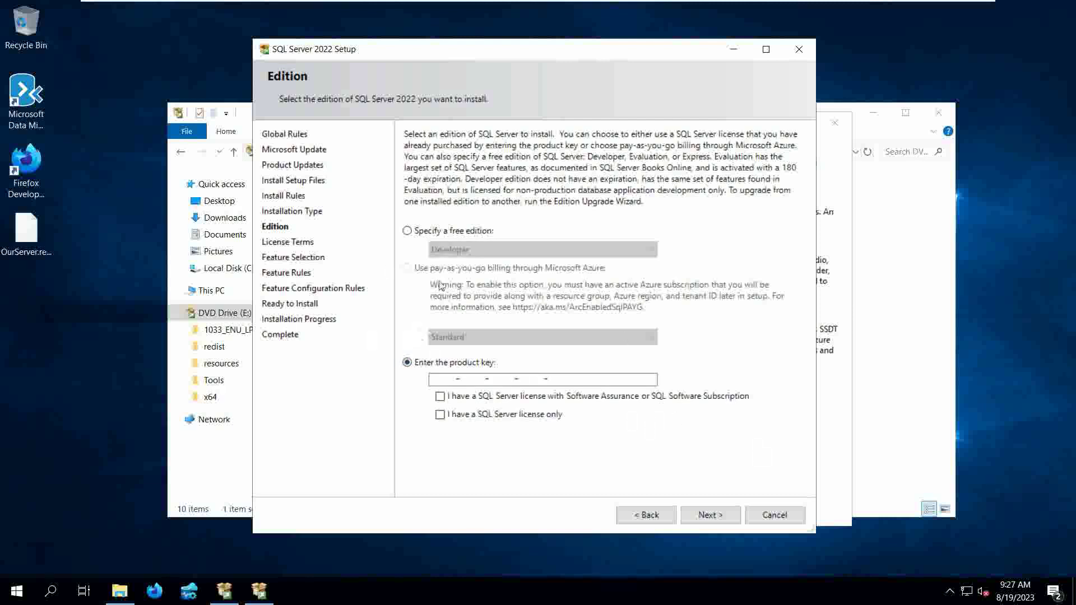
pyautogui.click(479, 235)
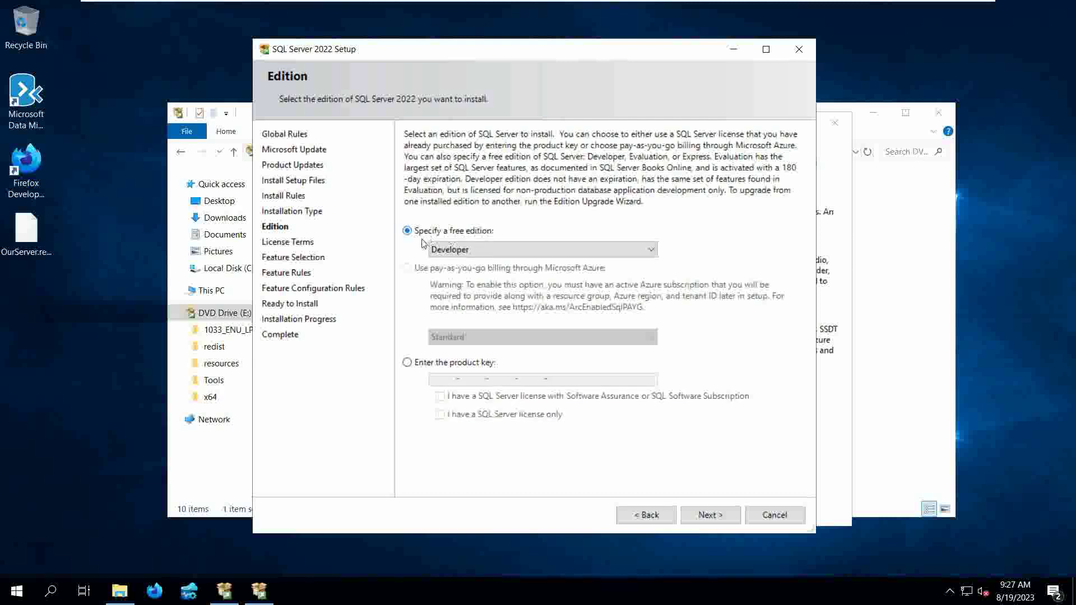
# - Continue with the free Developer edition and accept the license terms to reach feature selection
pyautogui.click(720, 522)
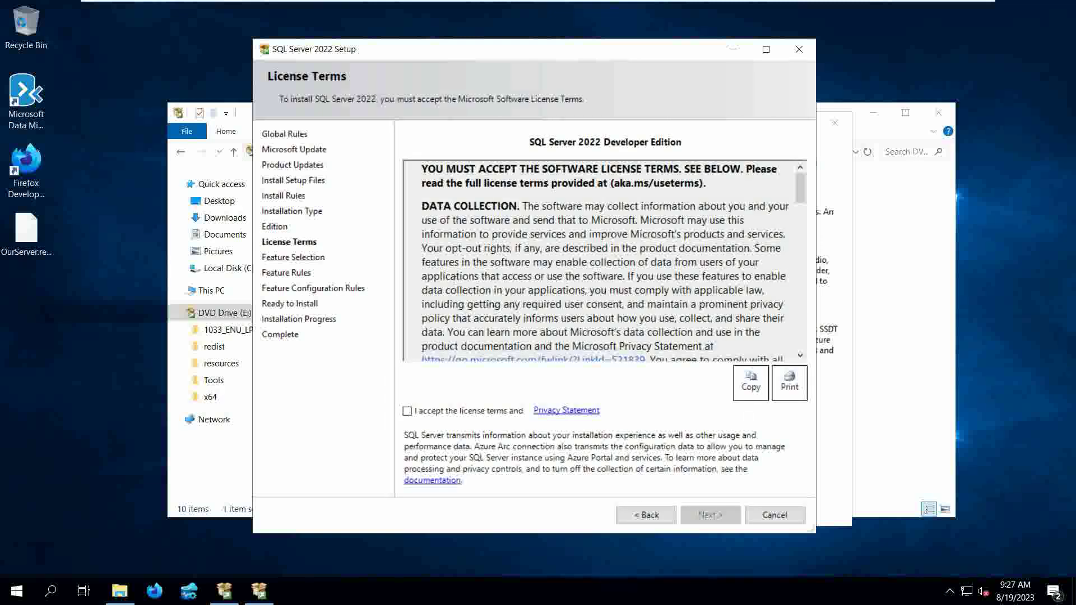
pyautogui.click(407, 411)
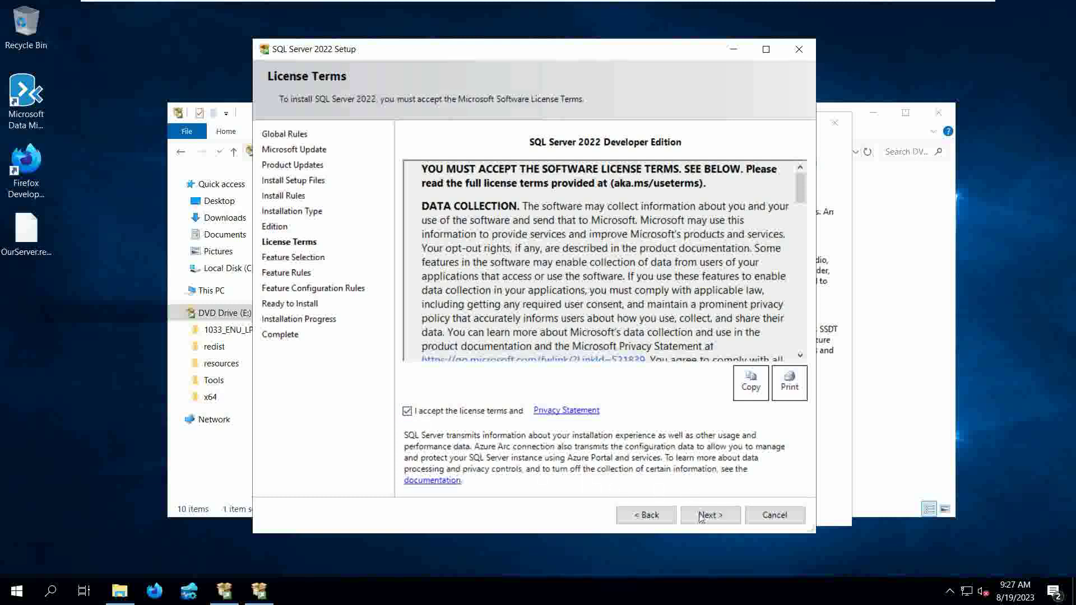
pyautogui.click(709, 515)
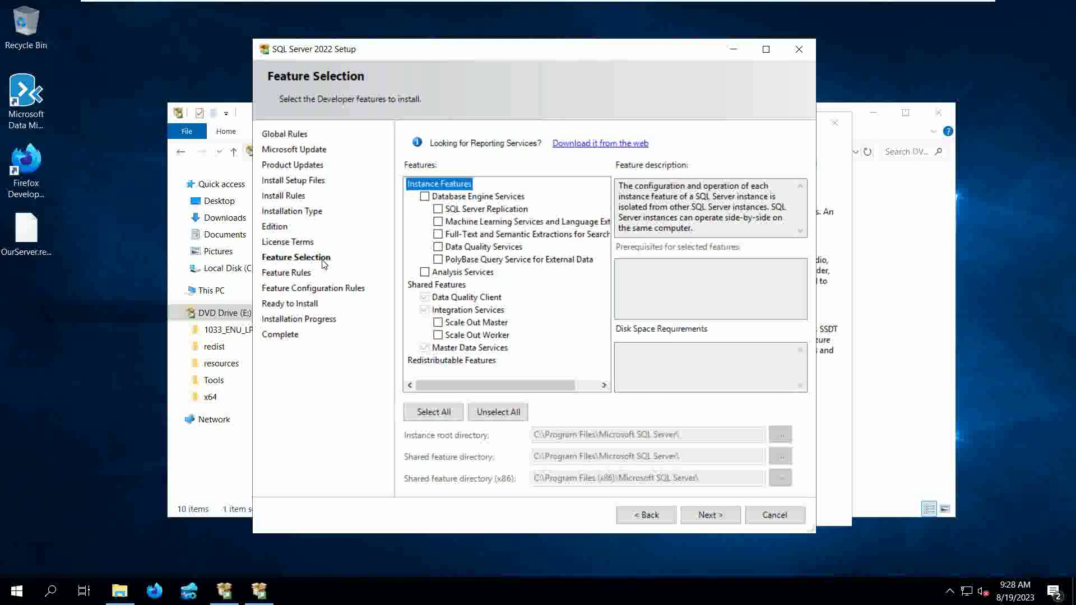
# - Examine the feature descriptions of Instance Features, Shared Features, Database Engine Services and SQL Server Replication
pyautogui.click(455, 290)
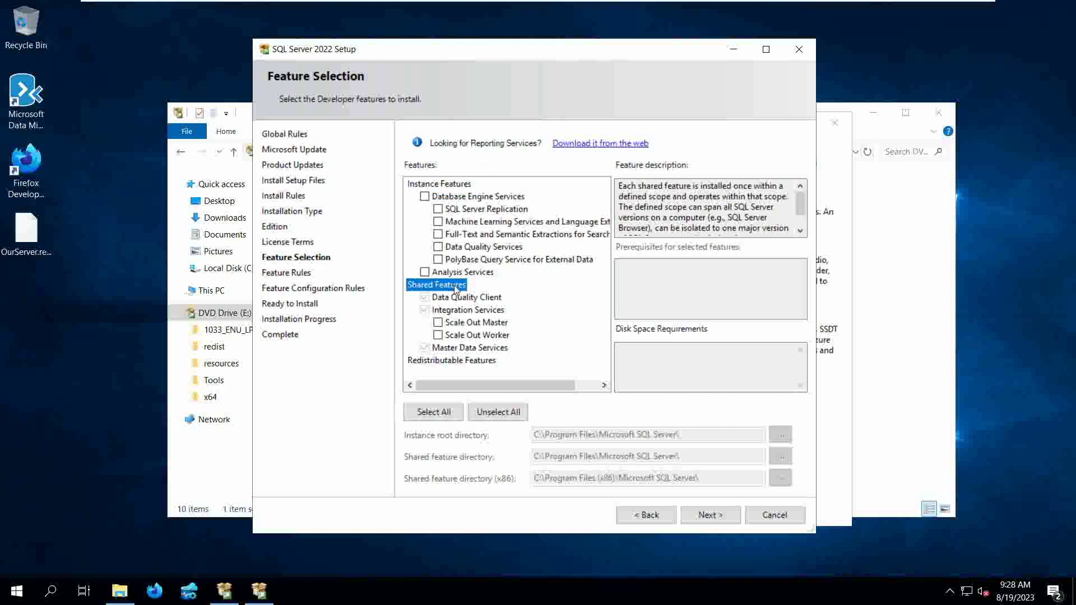
pyautogui.click(466, 185)
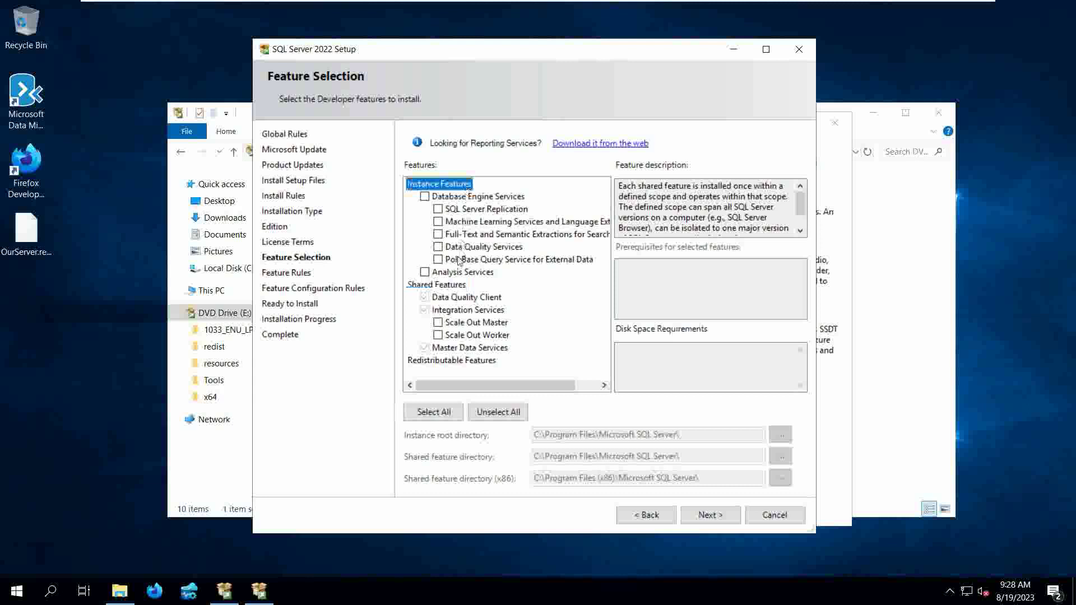
pyautogui.click(453, 286)
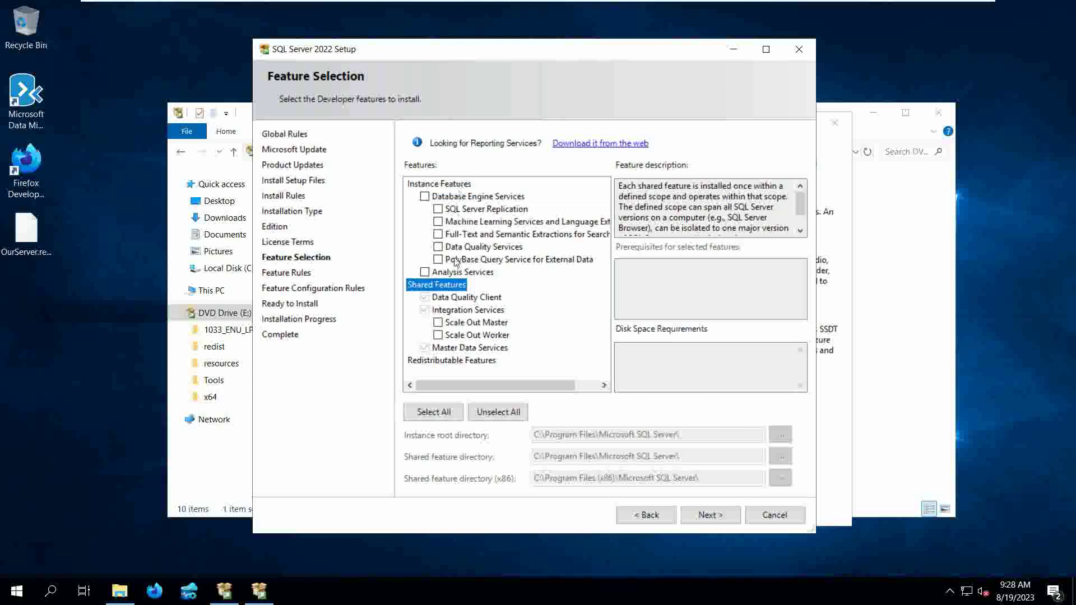
pyautogui.press('Home')
pyautogui.click(455, 289)
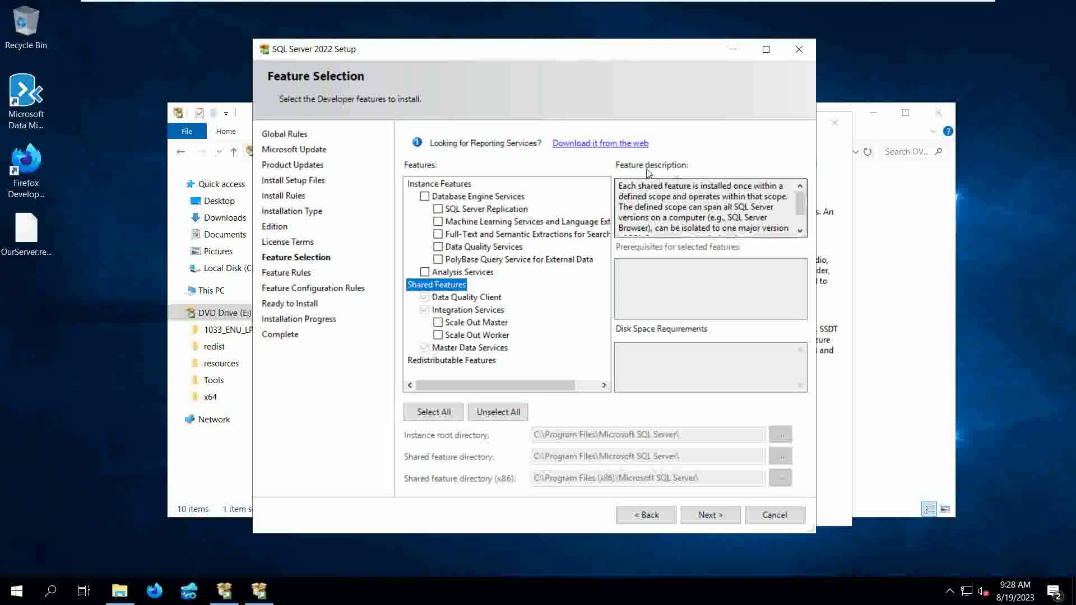
pyautogui.click(500, 197)
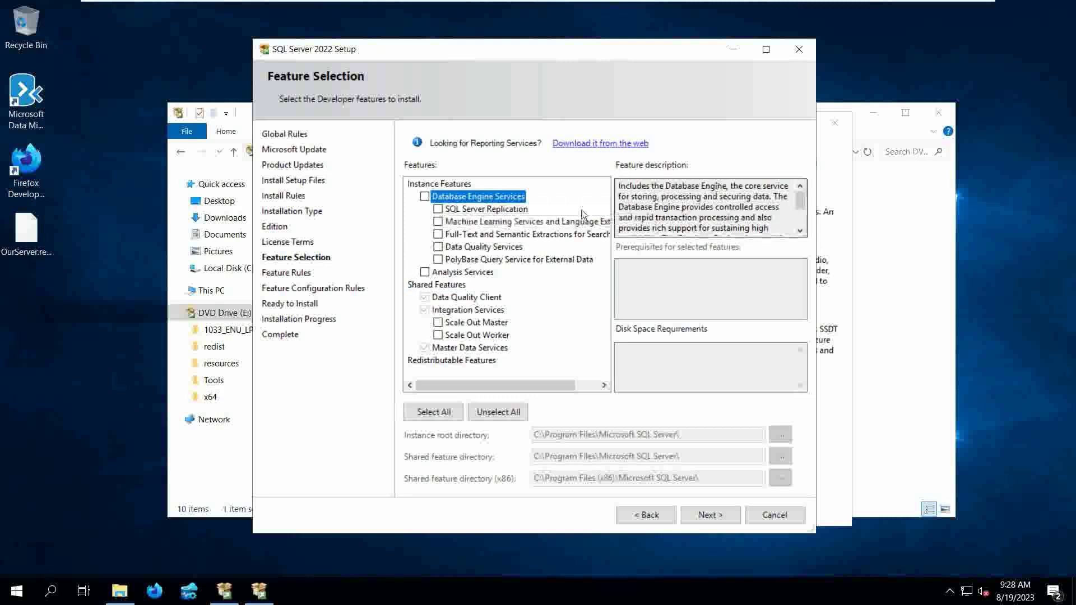
pyautogui.click(505, 211)
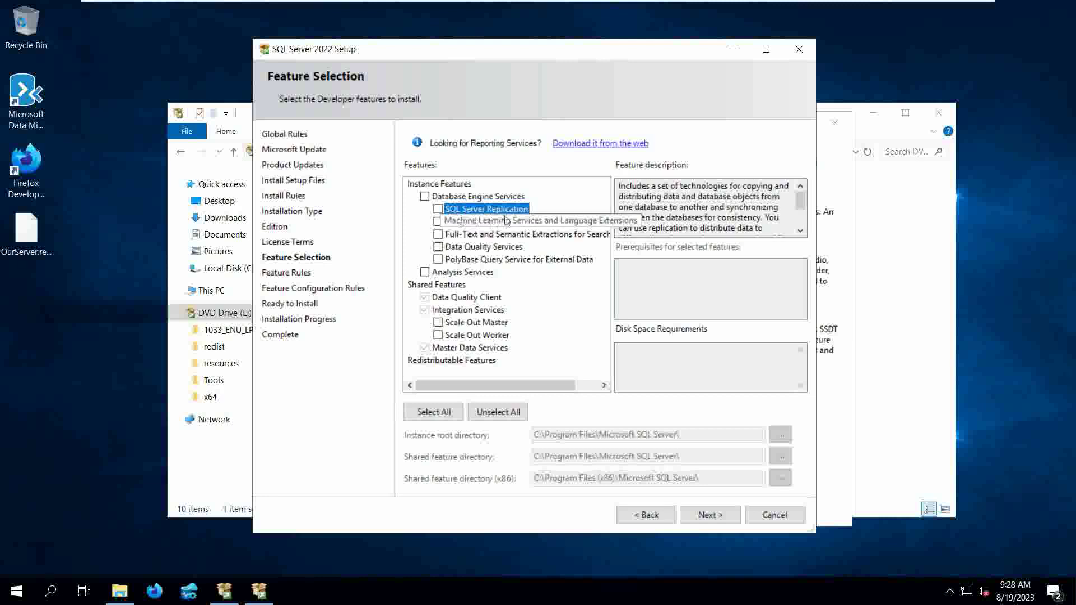
# - Include Database Engine Services with SQL Server Replication, leaving Machine Learning Services and Language Extensions out
pyautogui.click(438, 210)
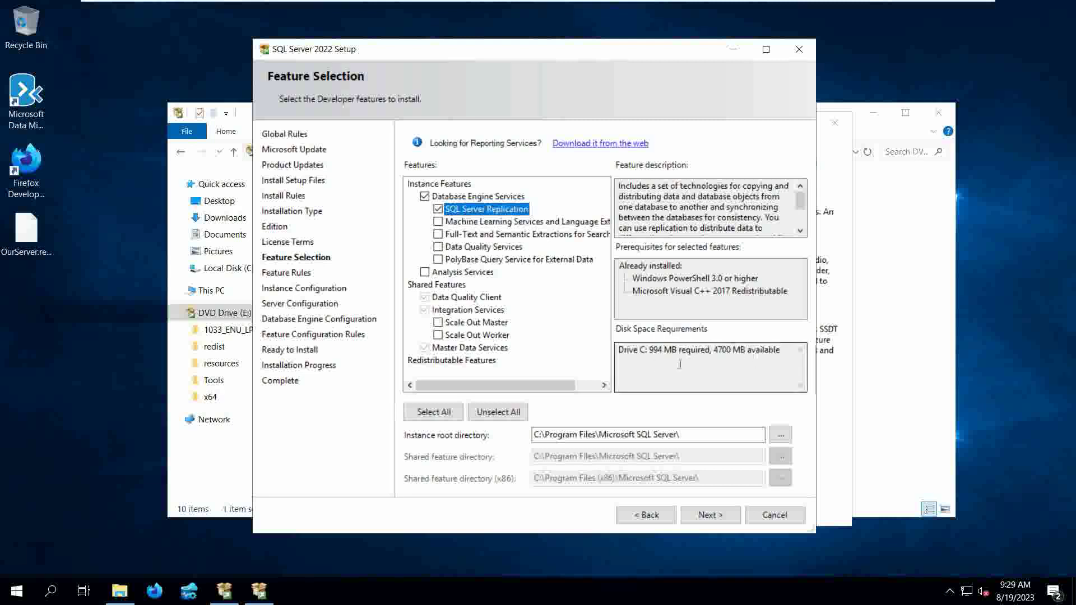
pyautogui.click(445, 225)
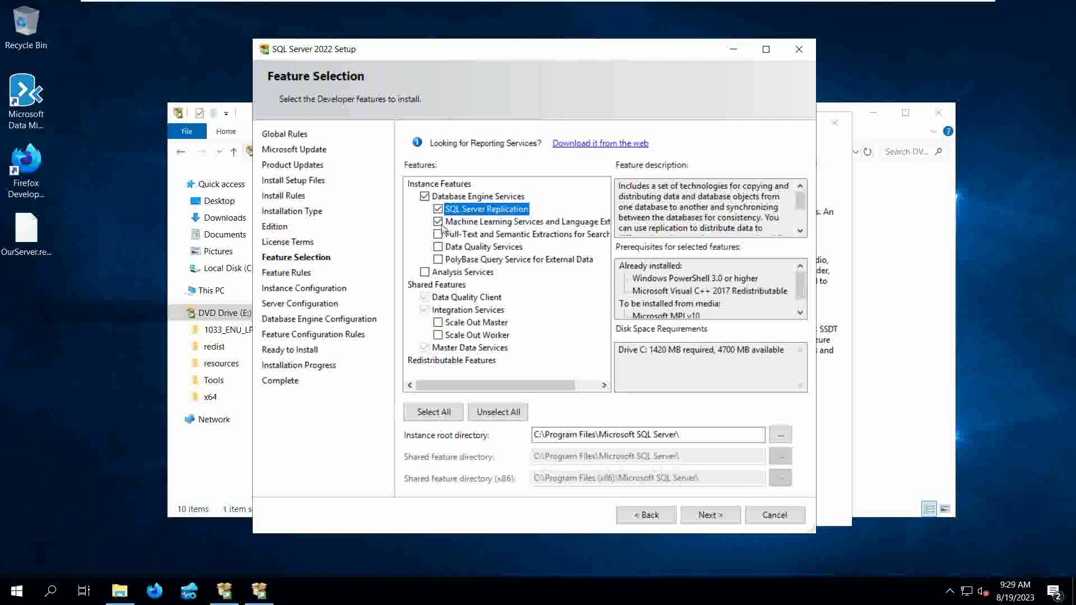
pyautogui.click(438, 222)
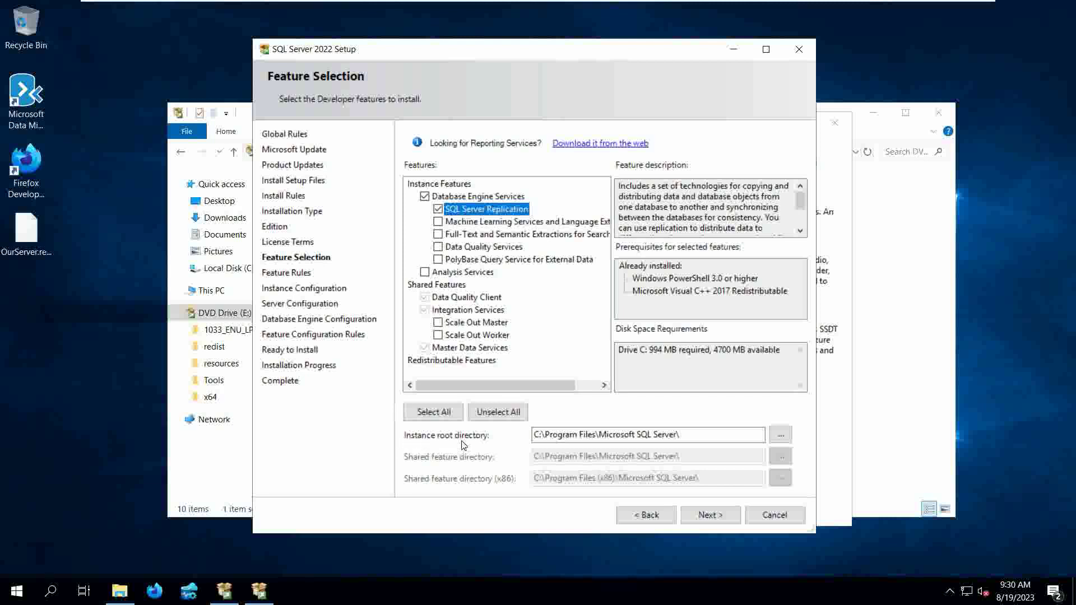
pyautogui.click(699, 436)
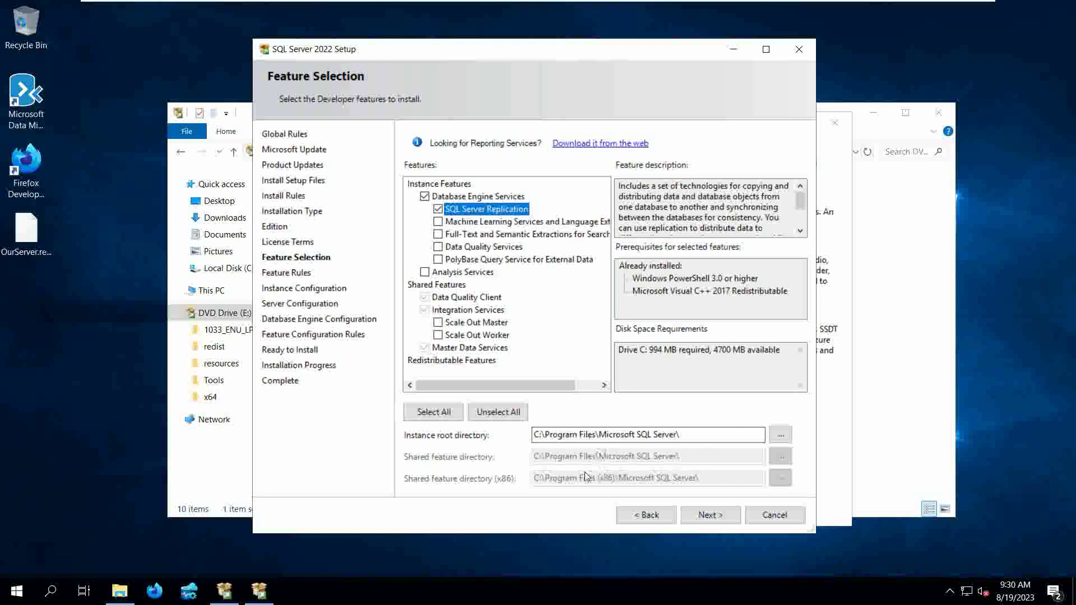
pyautogui.click(240, 408)
pyautogui.moveTo(705, 115); pyautogui.dragTo(492, 53)
pyautogui.click(744, 478)
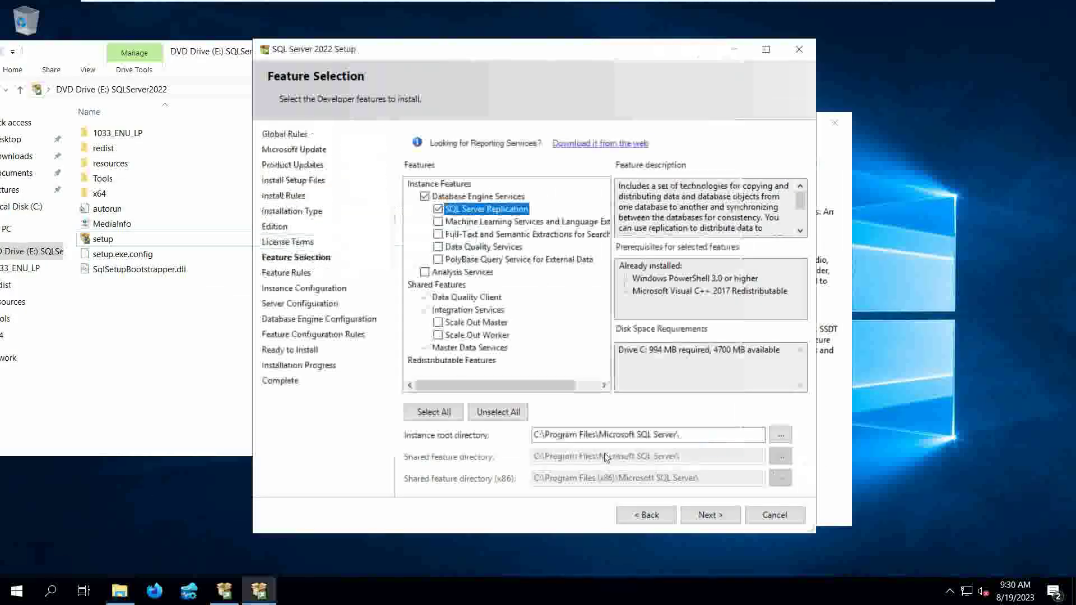
pyautogui.click(557, 437)
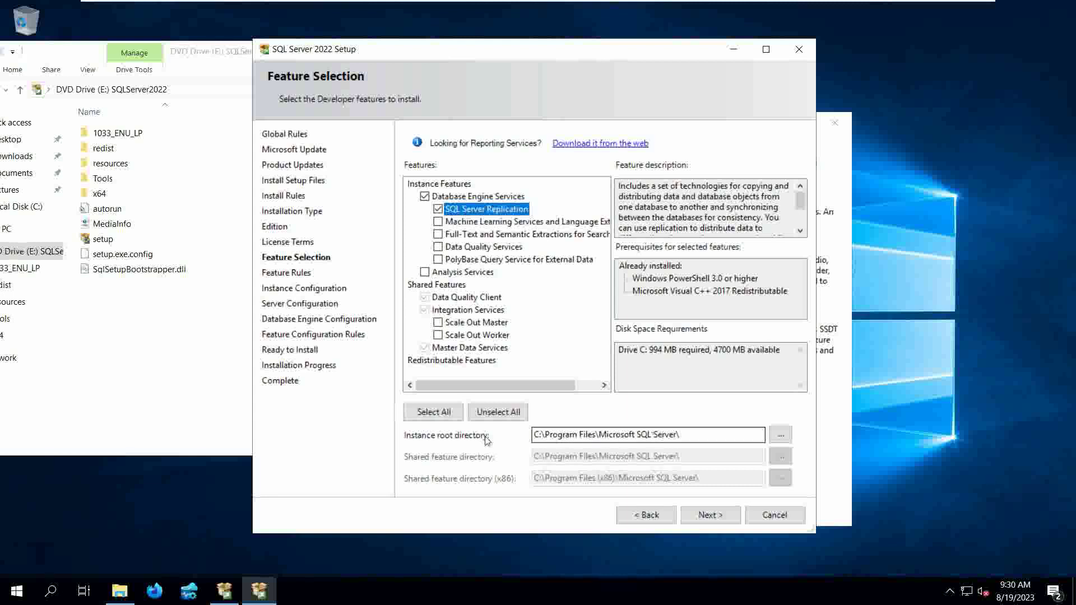
# - Switch to File Explorer and examine the instance folders in C:\Program Files\Microsoft SQL Server
pyautogui.click(237, 429)
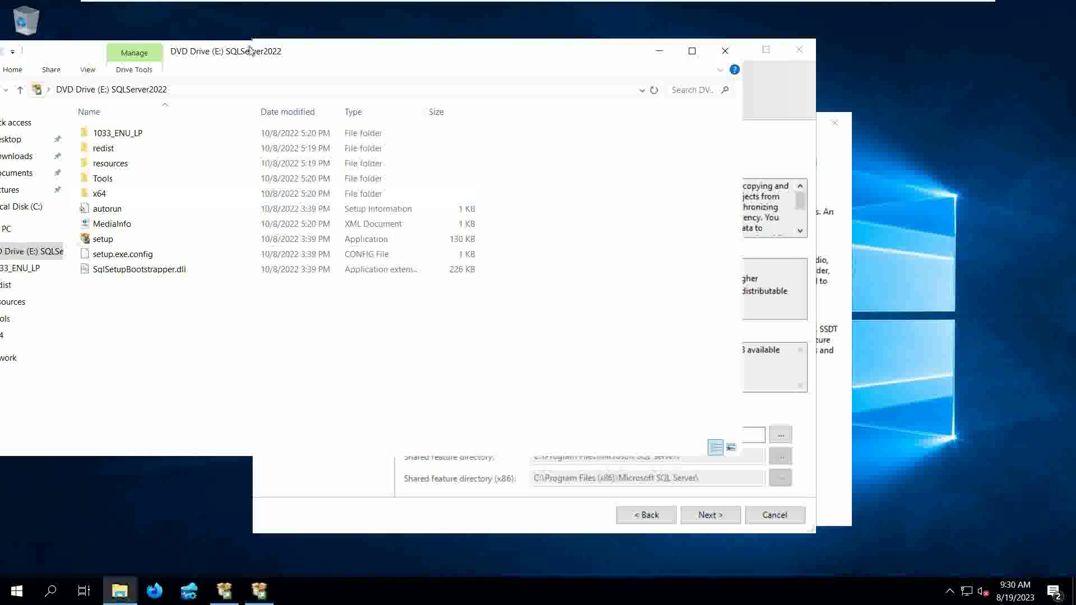
pyautogui.moveTo(251, 50); pyautogui.dragTo(409, 65)
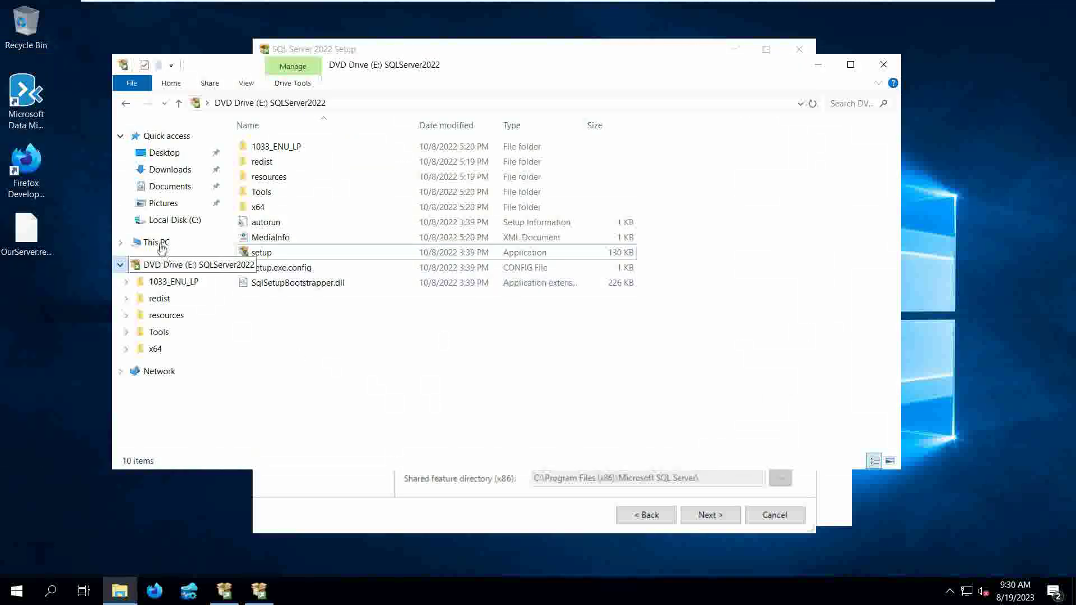
pyautogui.click(175, 220)
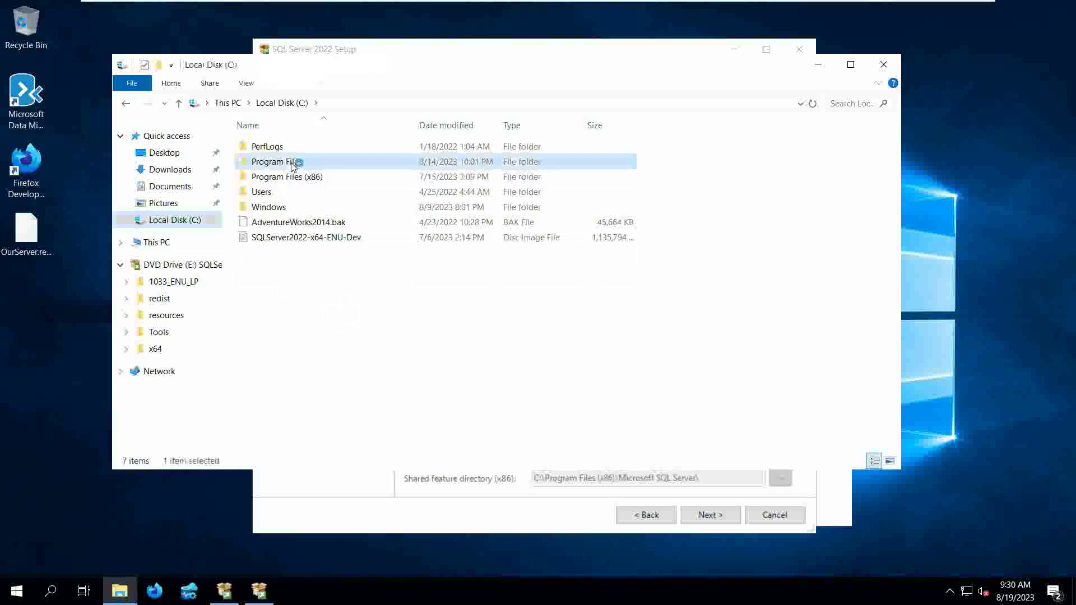
pyautogui.doubleClick(293, 164)
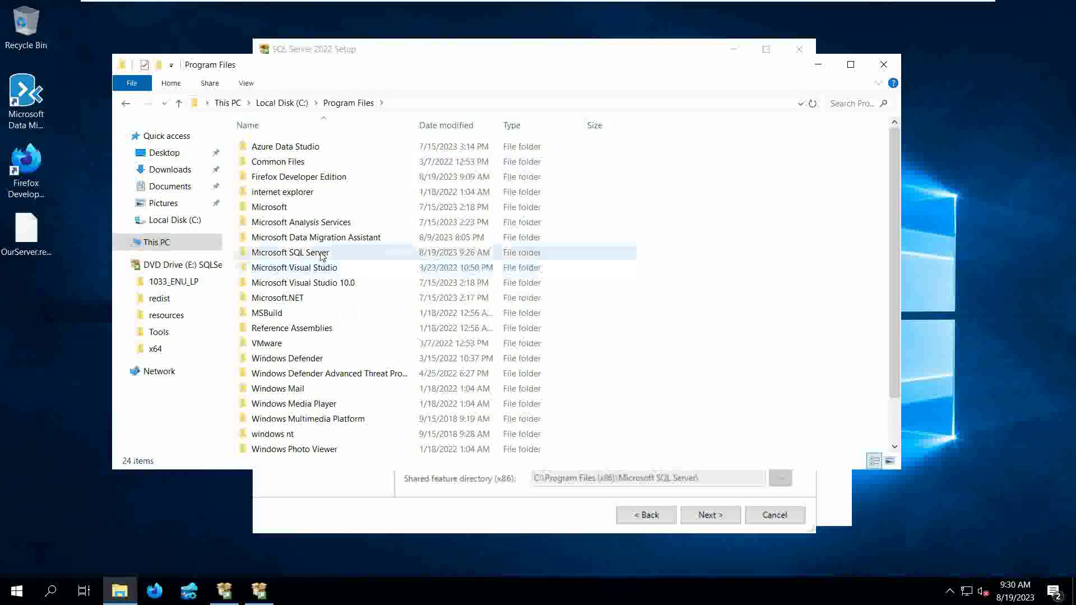
pyautogui.doubleClick(324, 253)
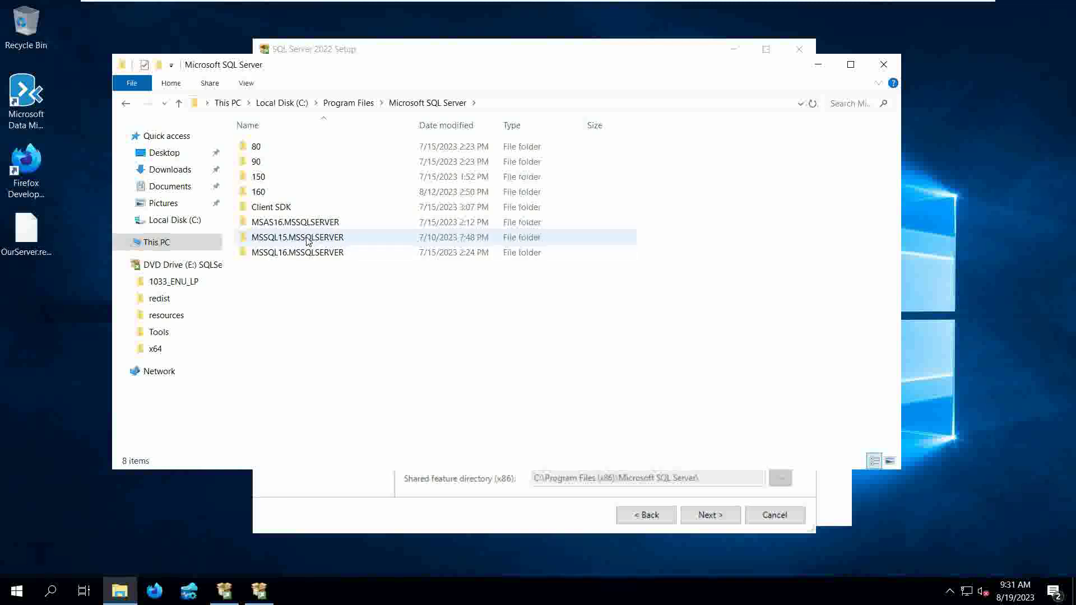
pyautogui.click(307, 239)
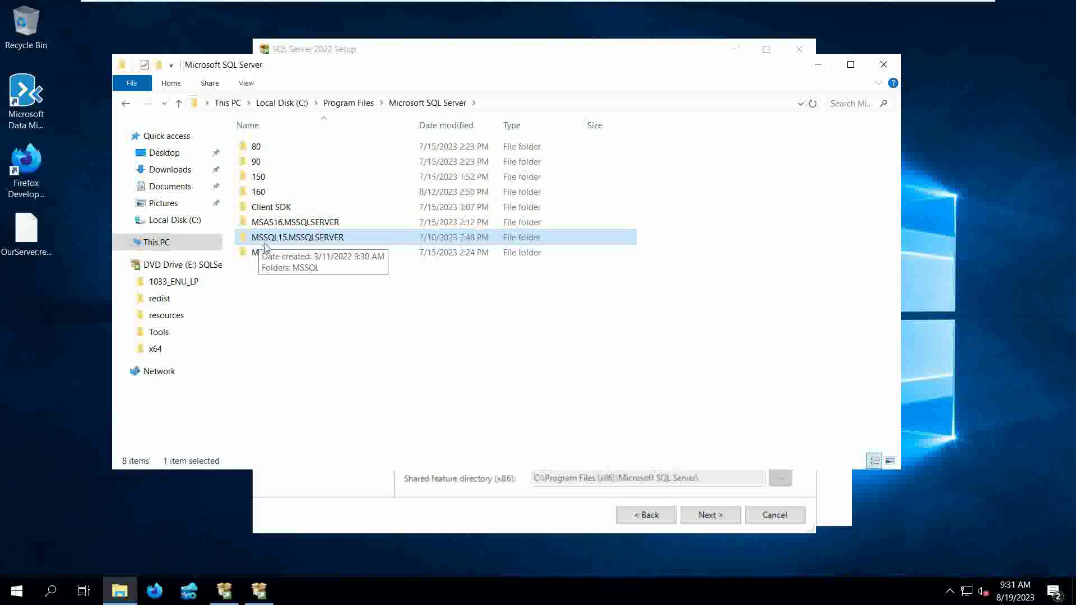
pyautogui.click(288, 226)
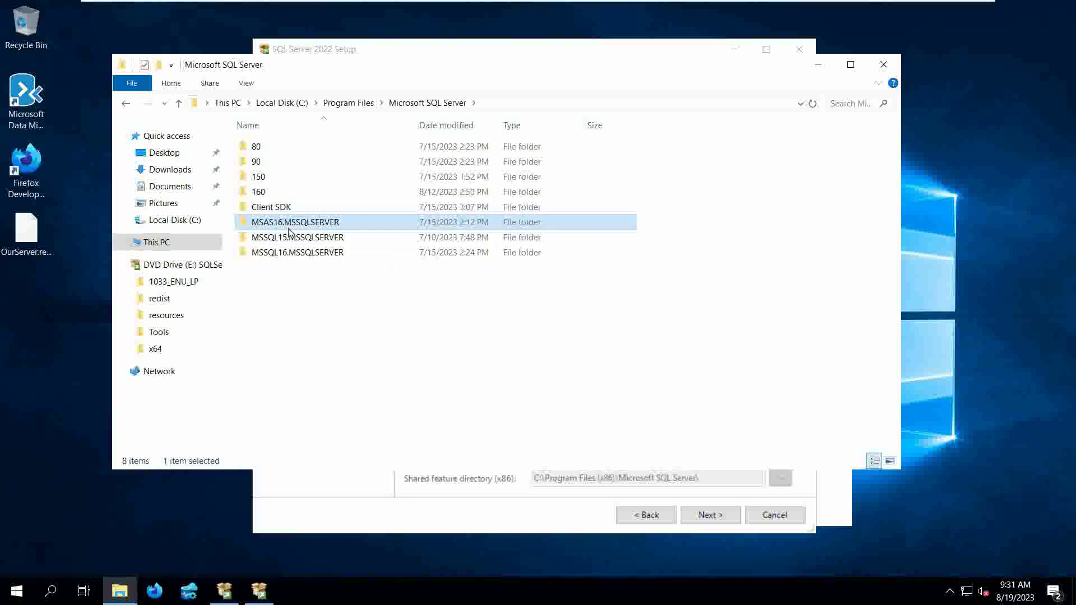
# - Compare the MSAS16.MSSQLSERVER and MSSQL16.MSSQLSERVER instance folders, and open the MSSQL folder inside MSSQL16.MSSQLSERVER
pyautogui.click(301, 255)
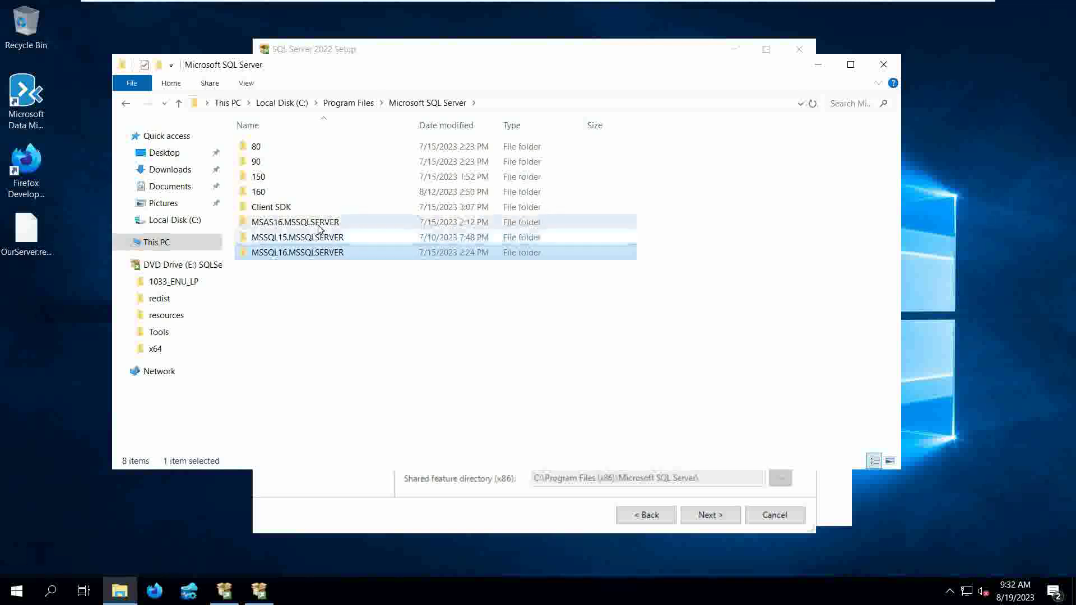
pyautogui.click(275, 227)
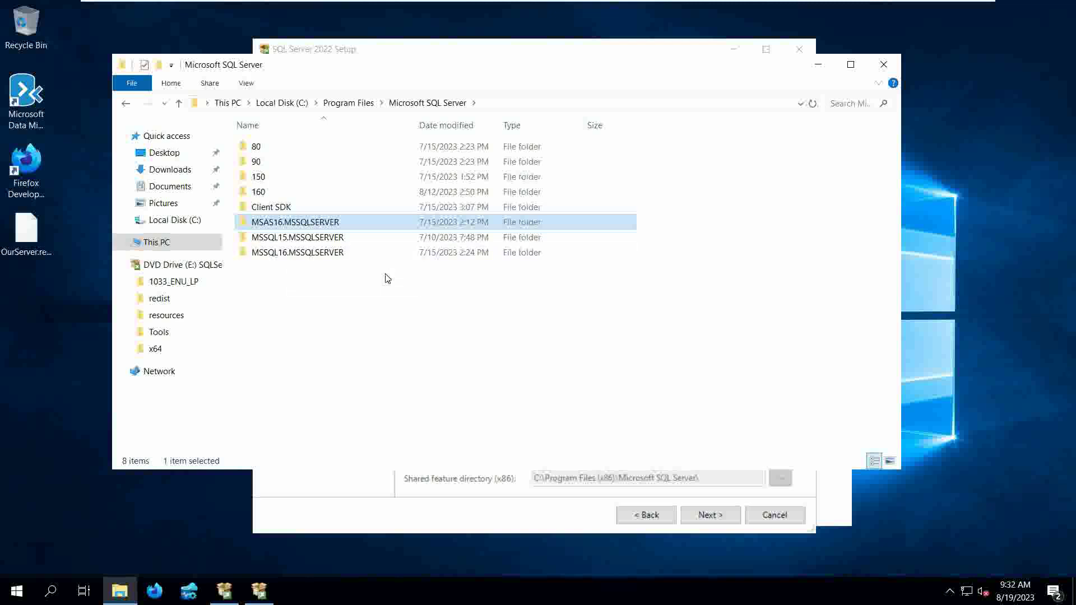
pyautogui.click(325, 254)
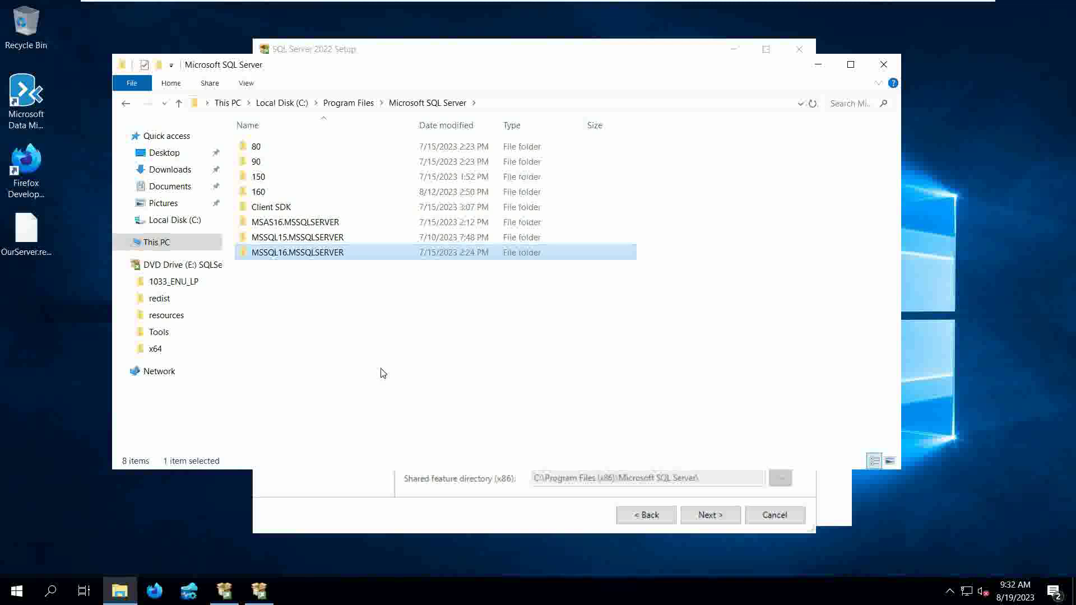
pyautogui.doubleClick(372, 253)
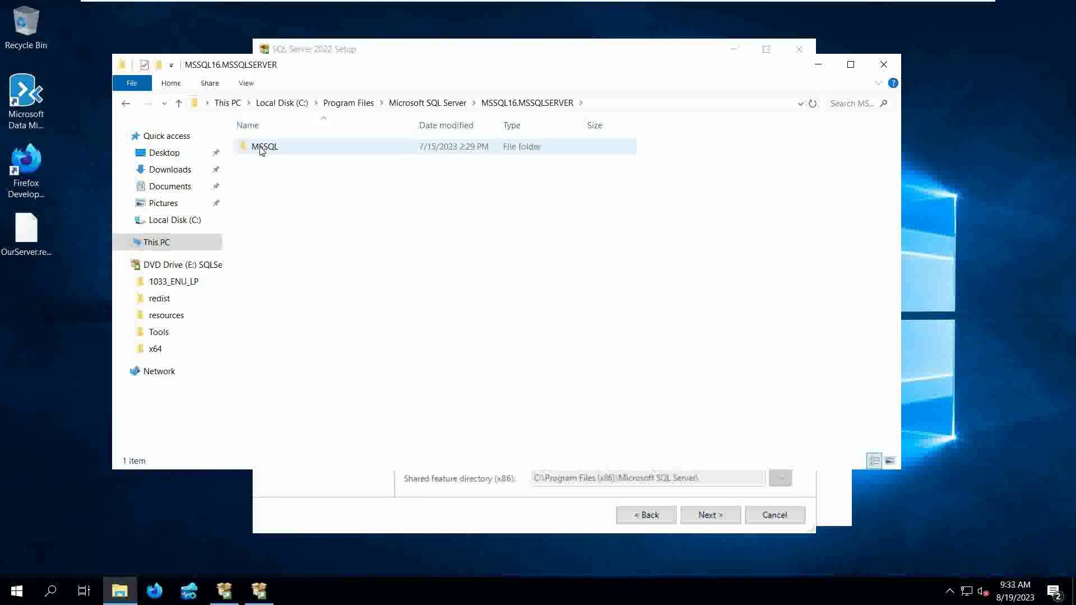
pyautogui.doubleClick(261, 148)
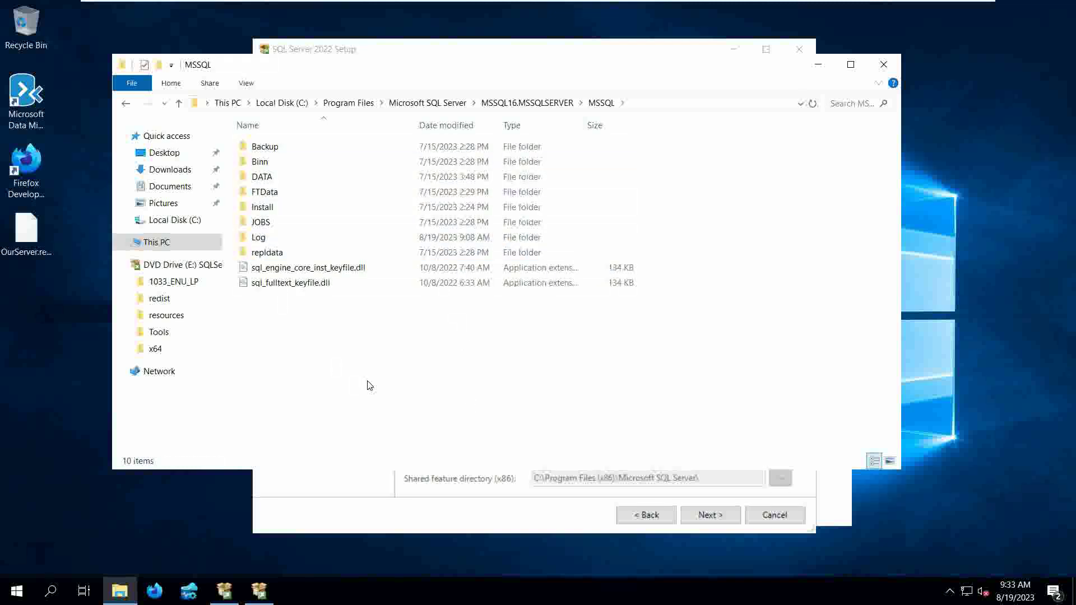
# - Examine the Binn, Backup, Log and DATA folders of the instance, including the database files in DATA, and return to the MSSQL folder
pyautogui.click(290, 167)
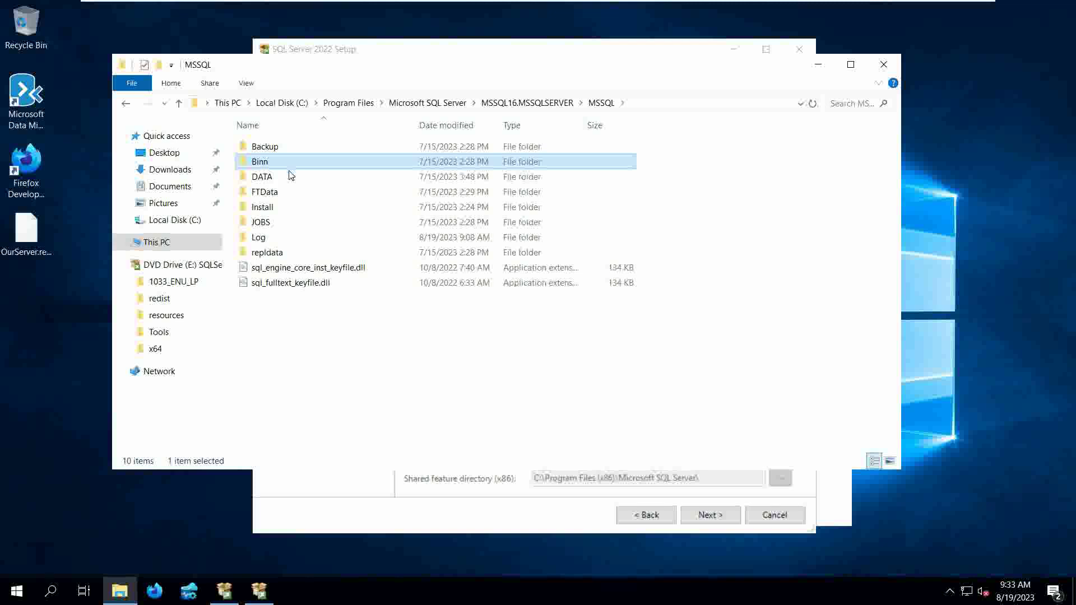
pyautogui.click(310, 150)
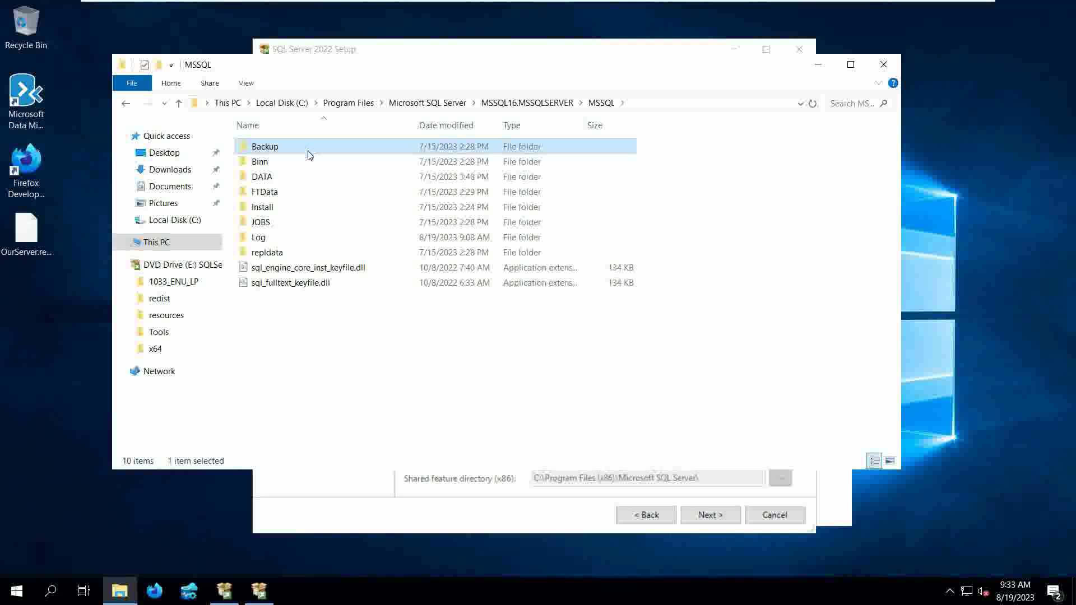
pyautogui.click(278, 242)
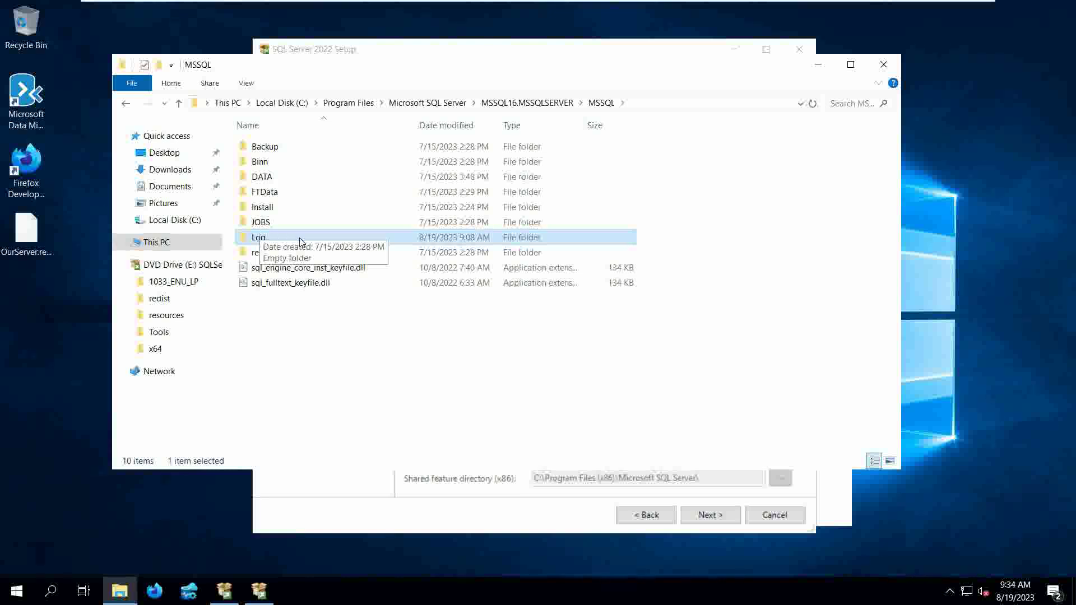
pyautogui.click(301, 185)
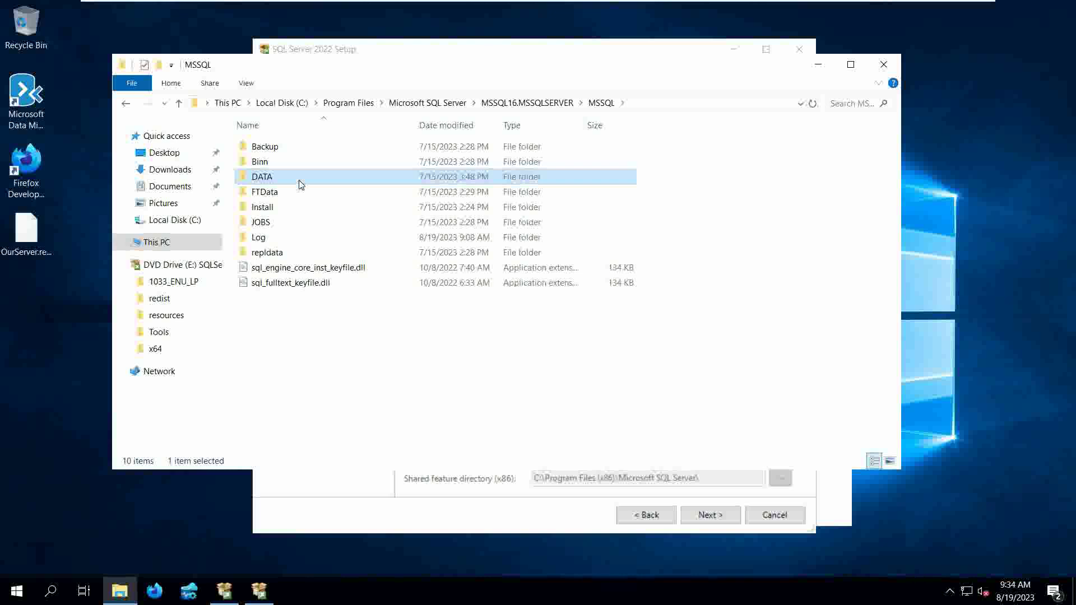
pyautogui.doubleClick(300, 182)
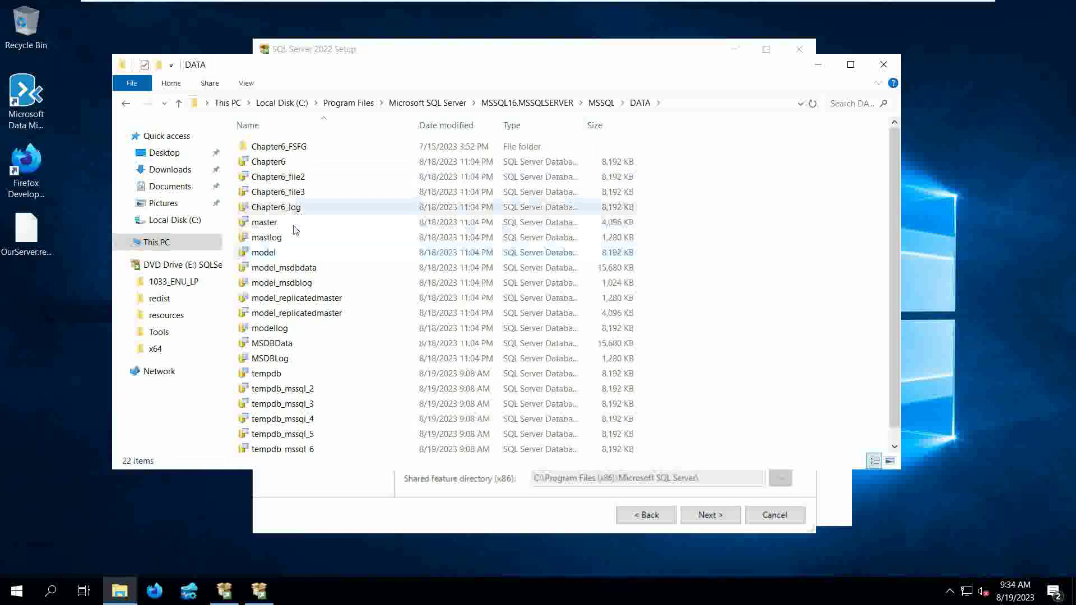
pyautogui.click(297, 192)
pyautogui.click(297, 208)
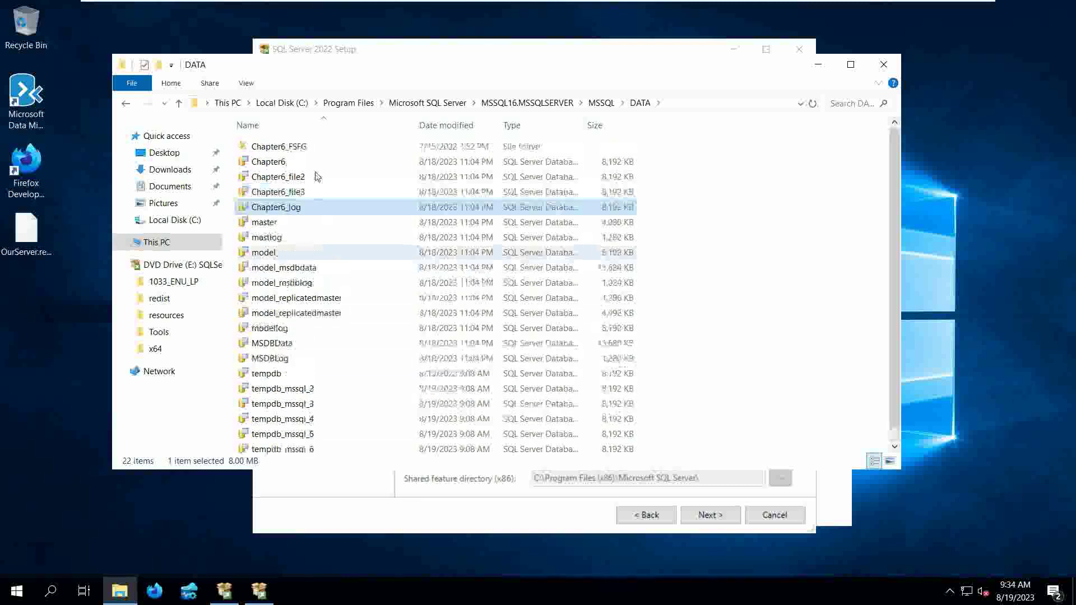
pyautogui.click(601, 103)
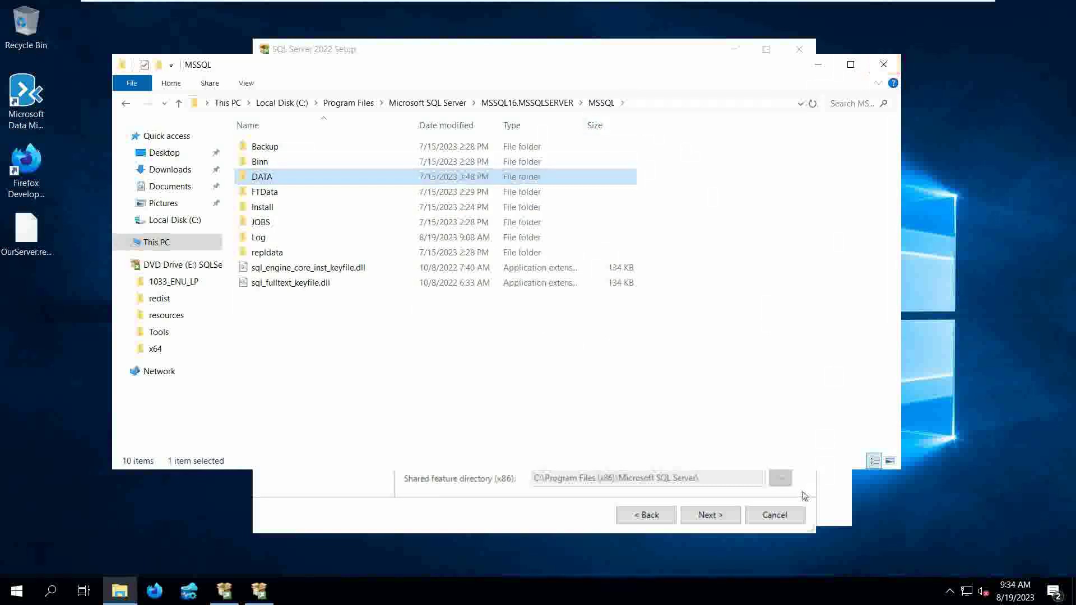
# - Switch back to SQL Server 2022 Setup, keep the instance root directory C:\Program Files\Microsoft SQL Server\ and continue to instance configuration
pyautogui.click(734, 432)
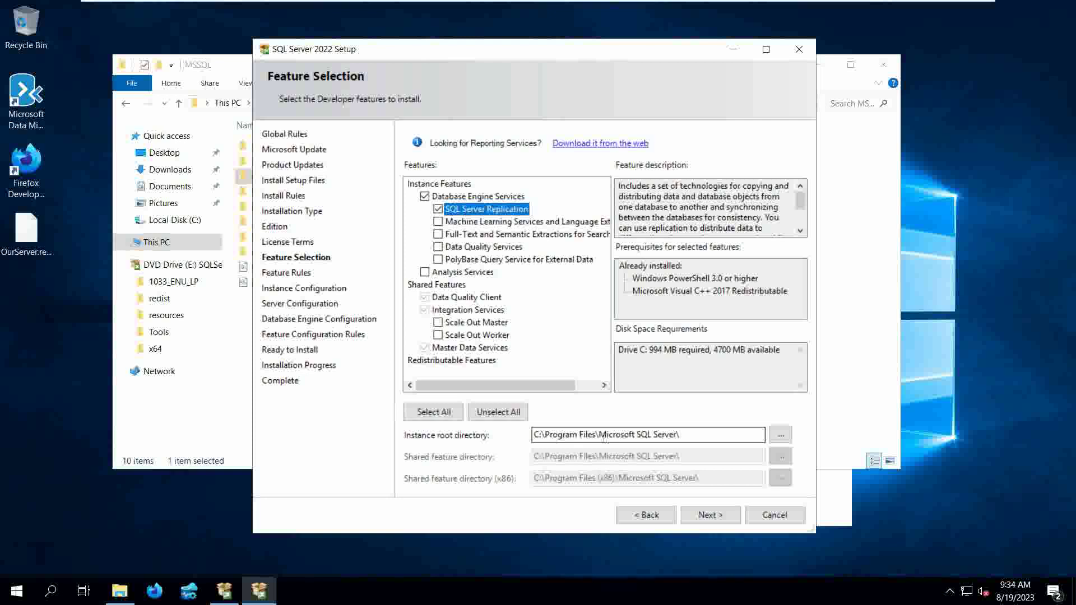
pyautogui.moveTo(598, 434); pyautogui.dragTo(676, 434)
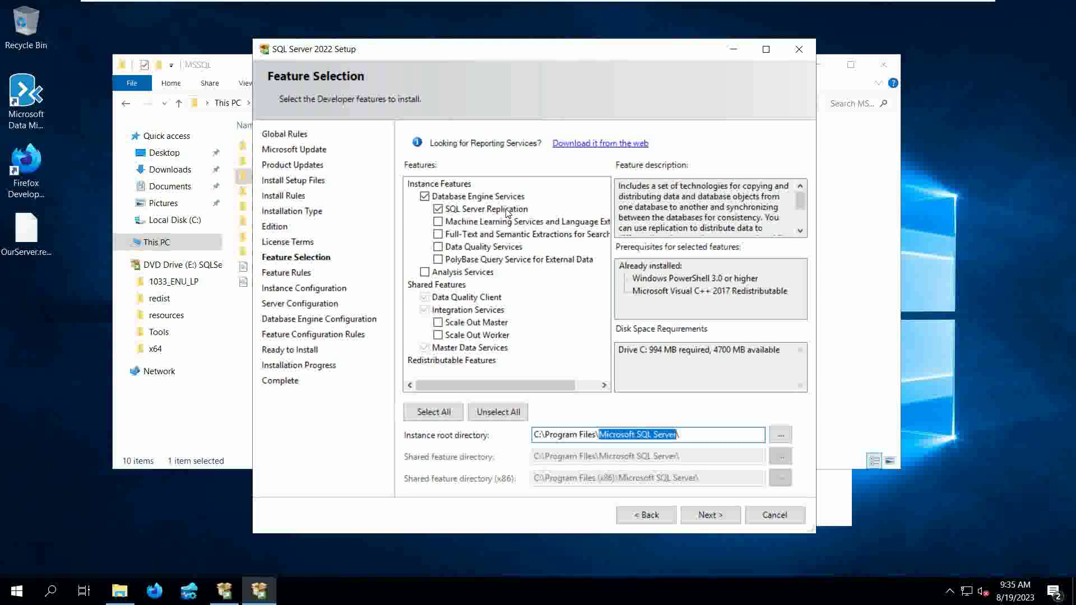
pyautogui.click(701, 515)
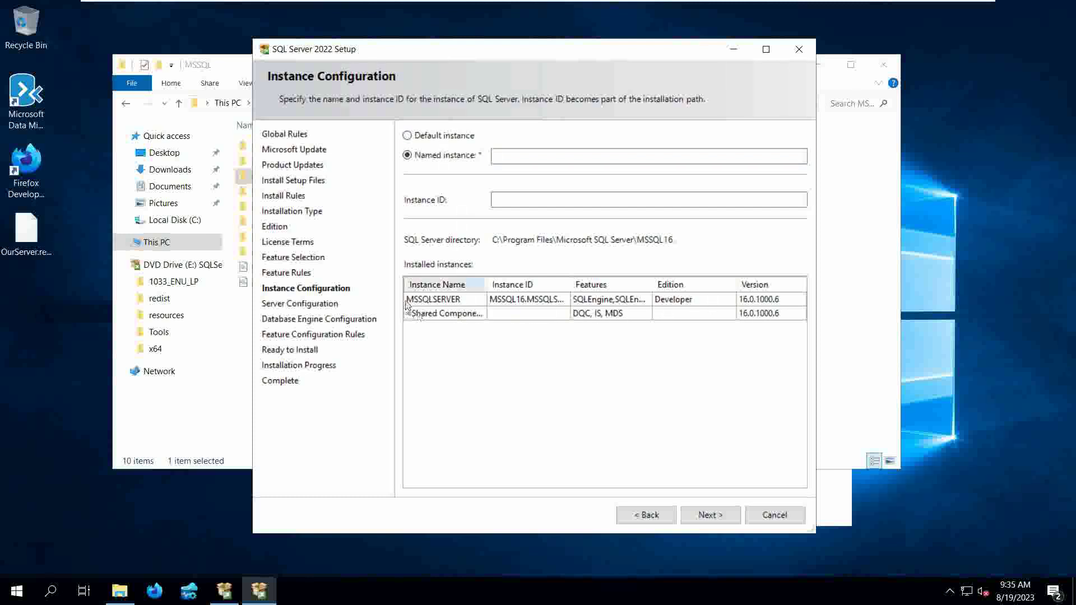
# - Configure a named instance called HRSQLSERVER with the instance ID HRSQLSERVER, and continue to server configuration
pyautogui.click(438, 135)
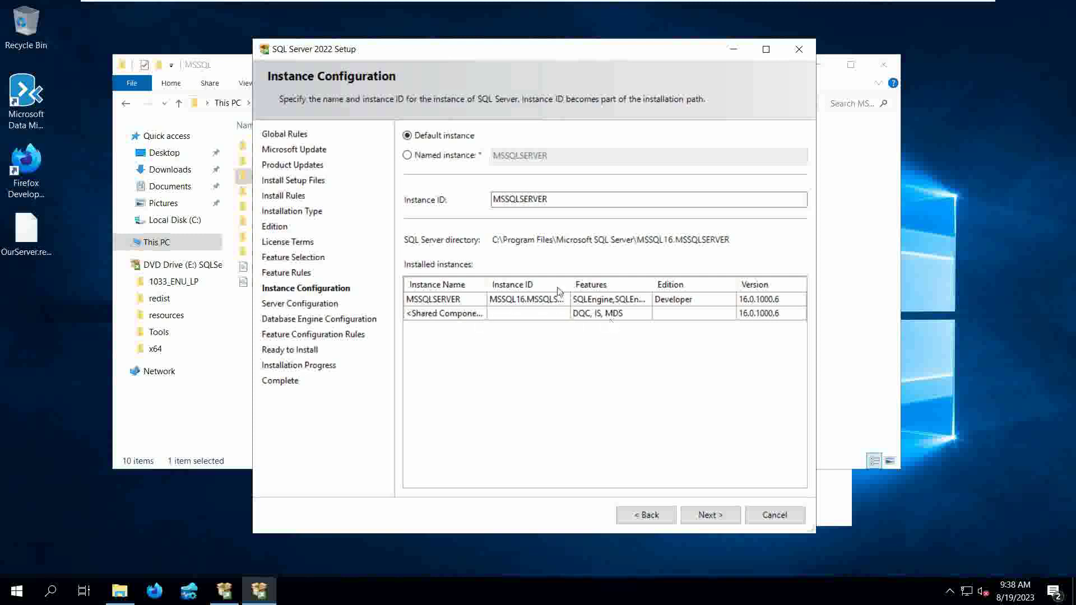
pyautogui.click(423, 163)
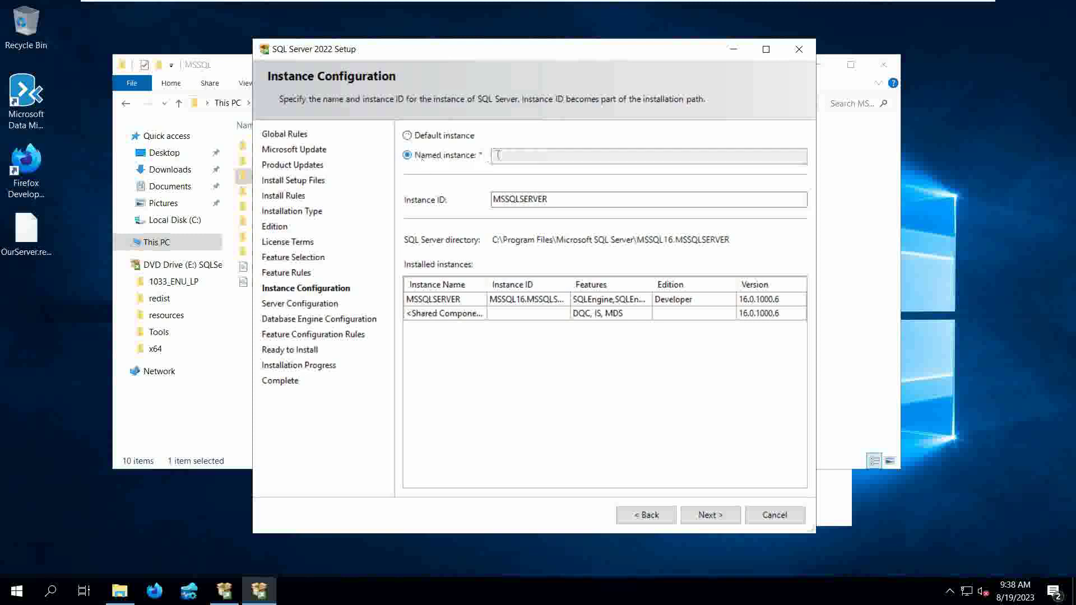
pyautogui.press('BackSpace')
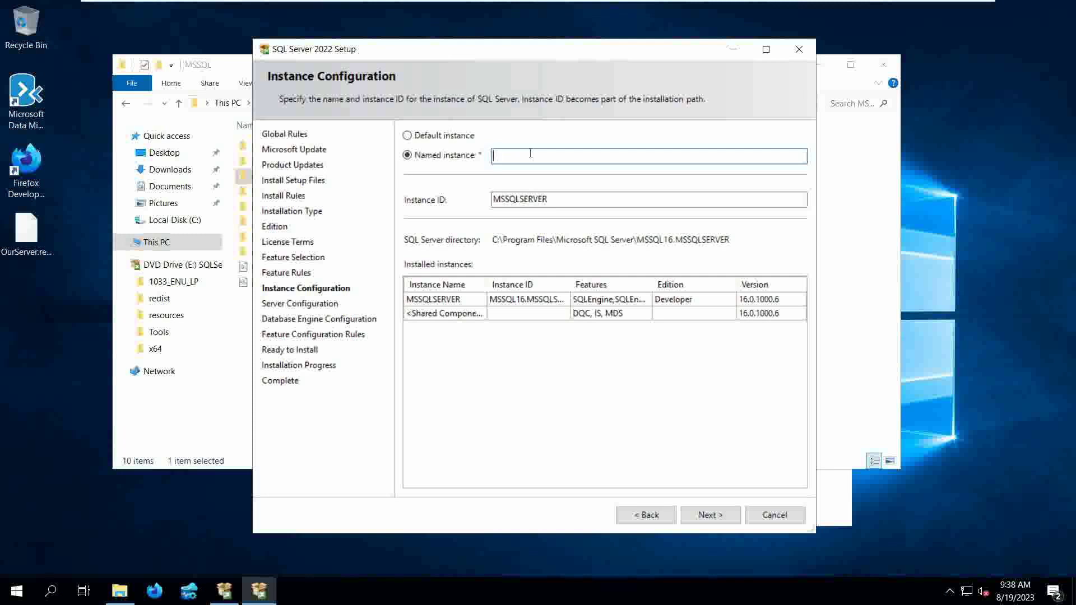
pyautogui.write('HRSQLSERVER')
pyautogui.press('Tab')
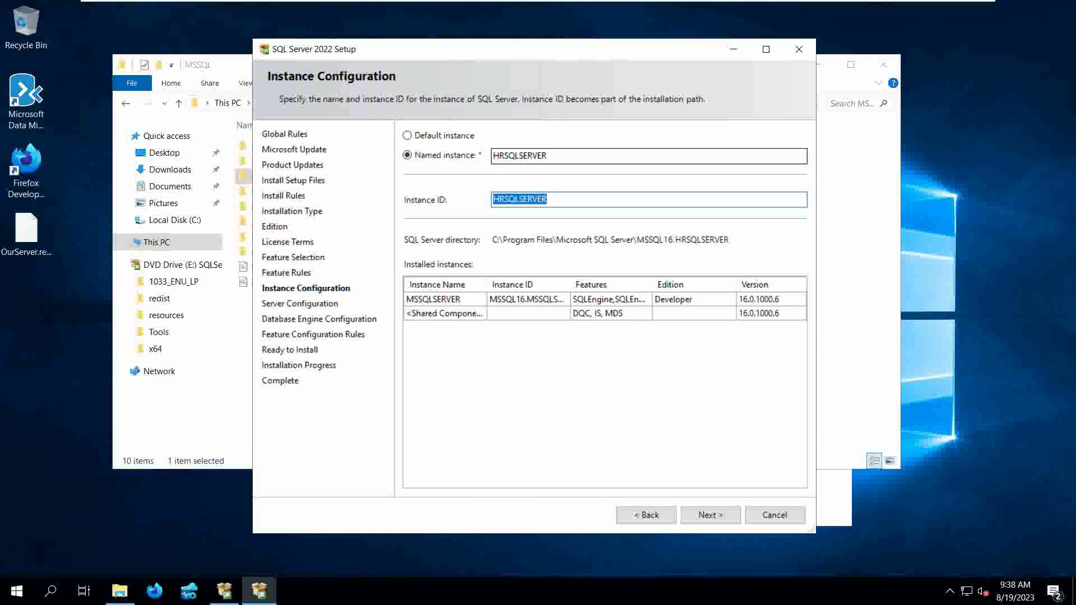
pyautogui.write('HR')
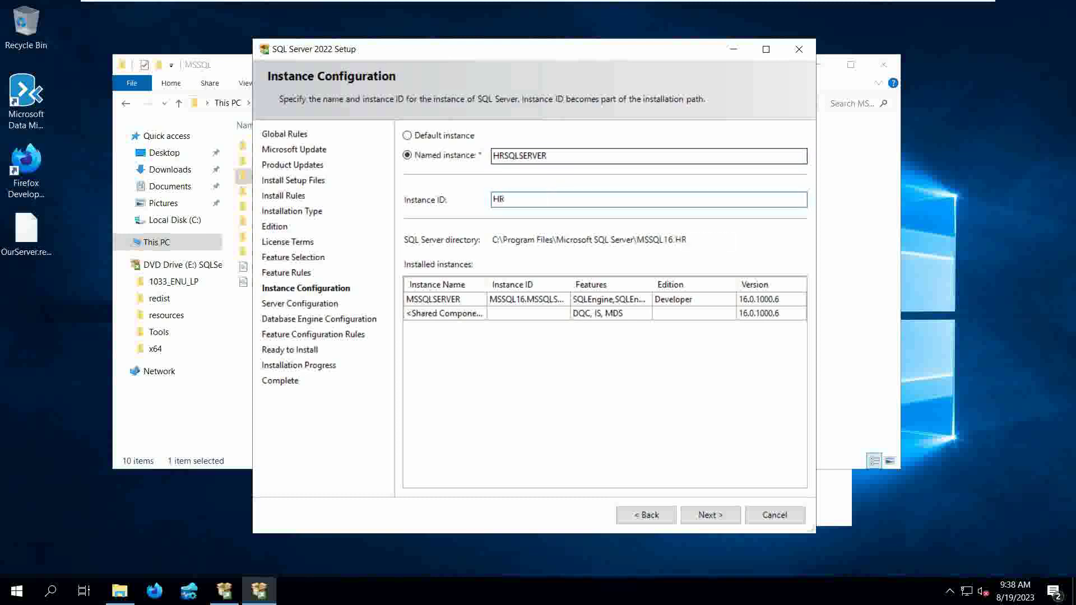
pyautogui.press('Return')
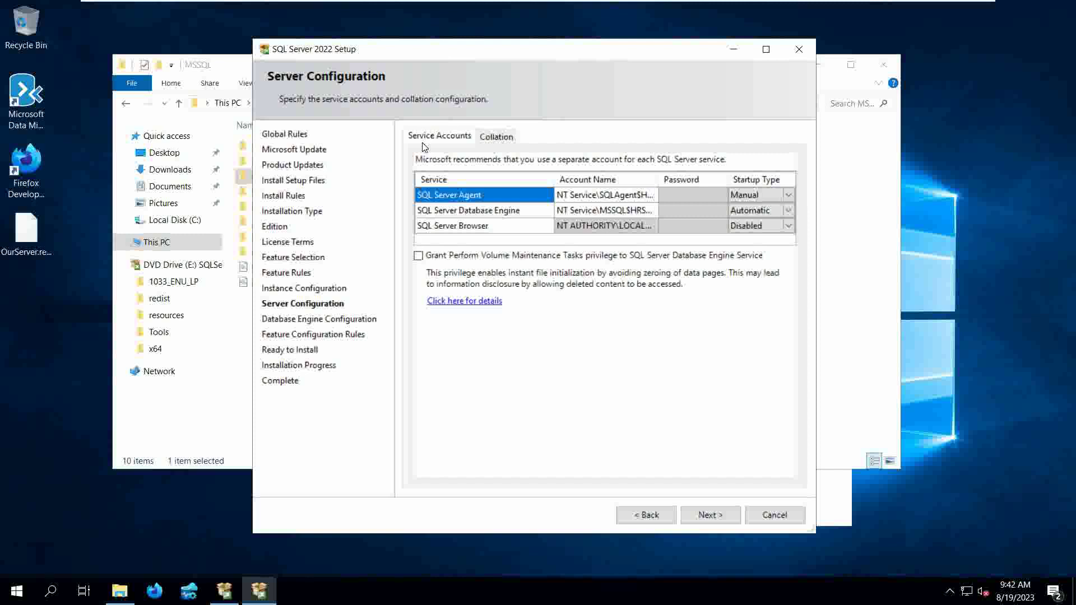
# - Examine the account choices for SQL Server Agent and the password fields of the three services, leaving the default accounts
pyautogui.click(621, 199)
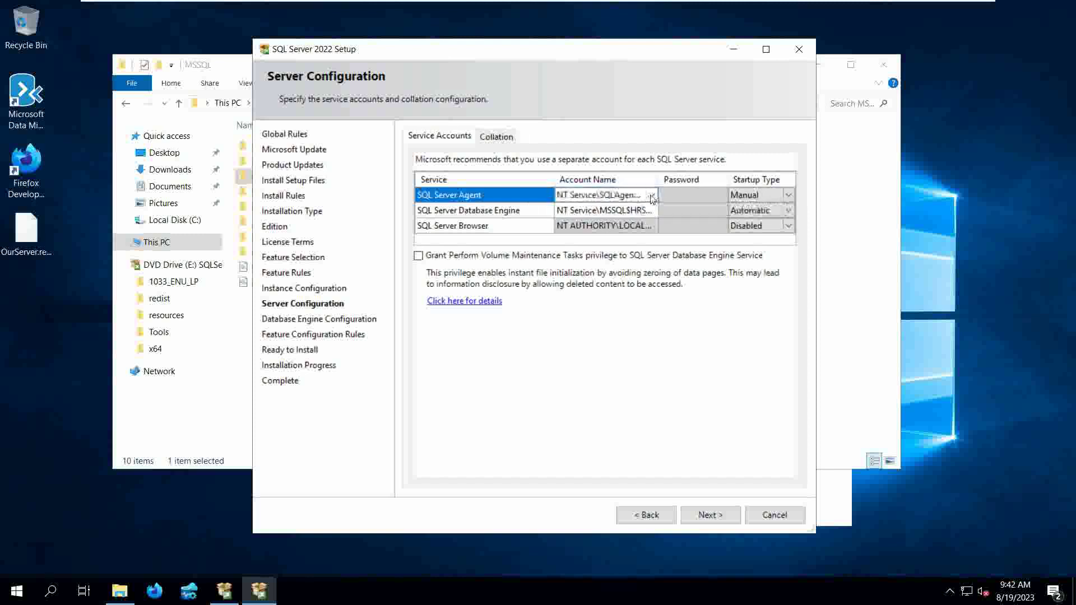
pyautogui.click(651, 199)
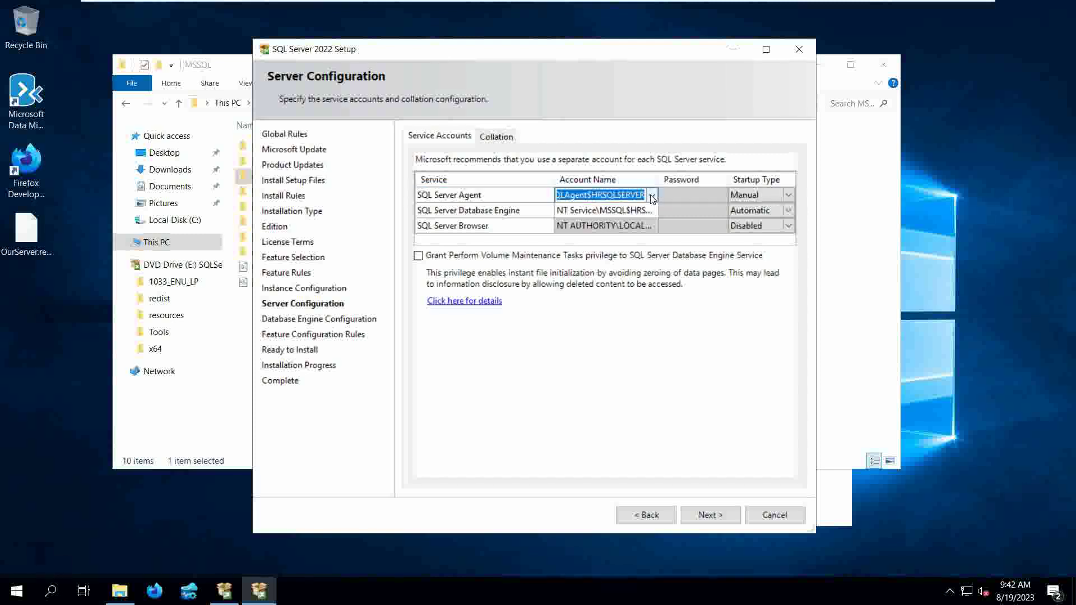
pyautogui.click(651, 196)
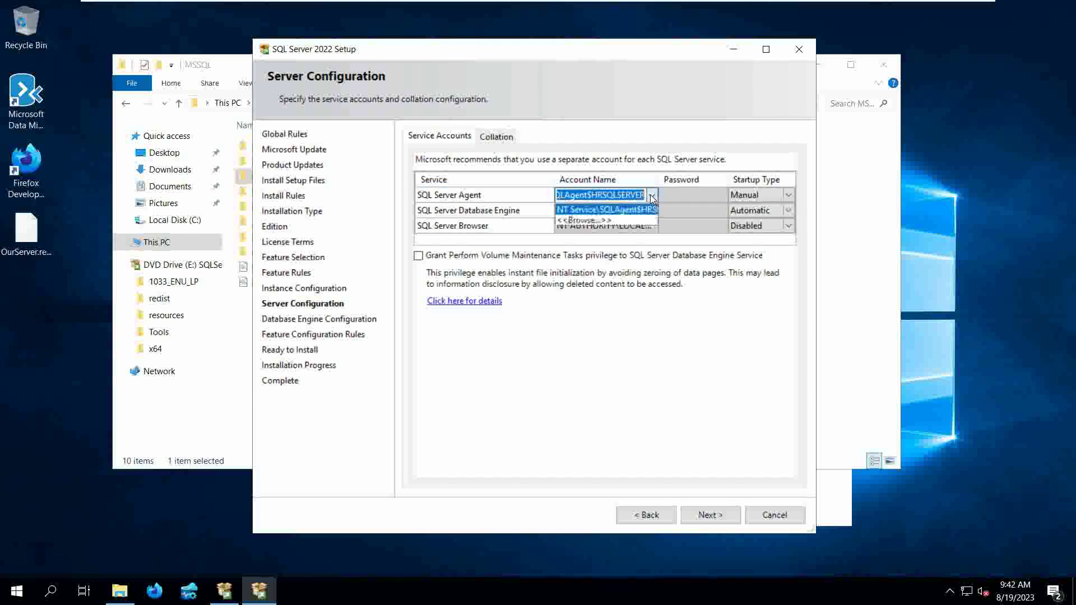
pyautogui.click(587, 193)
pyautogui.click(692, 195)
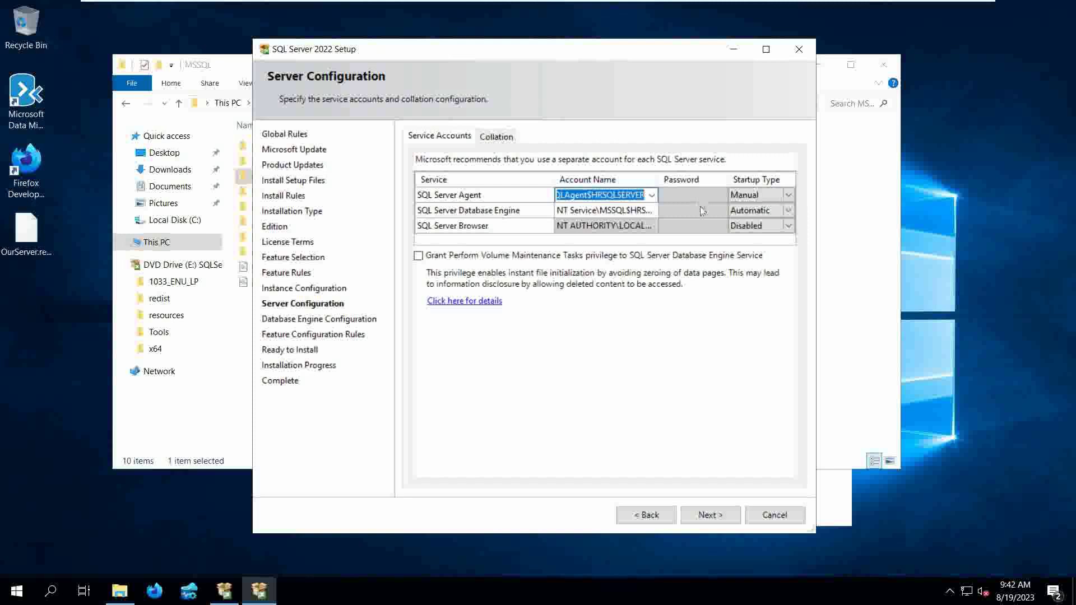
pyautogui.click(698, 211)
pyautogui.click(699, 225)
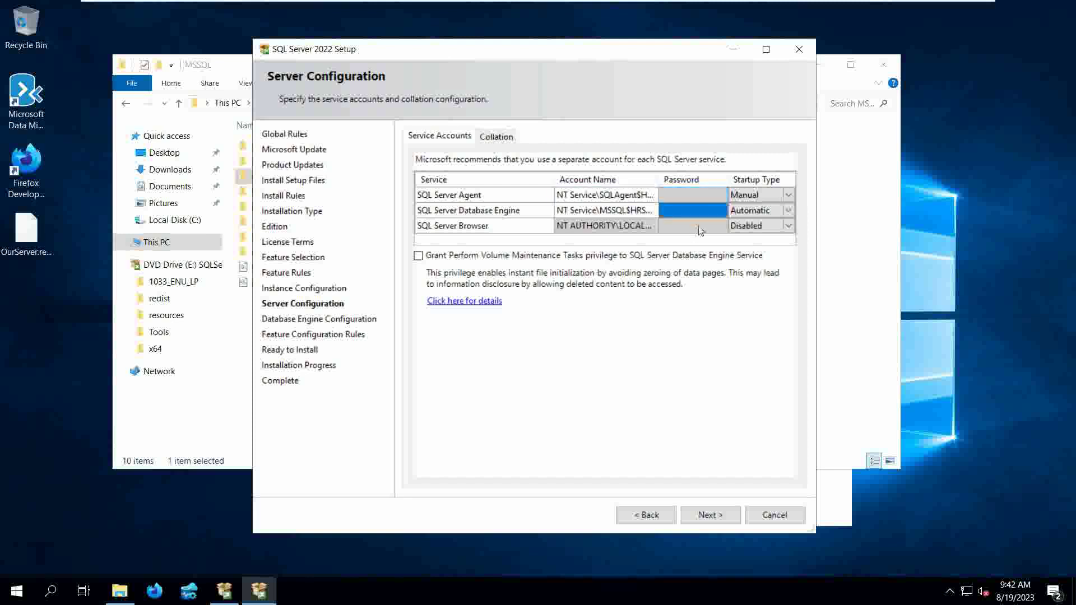
# - Review the startup type choices of the services and grant the Perform Volume Maintenance Tasks privilege to the Database Engine service
pyautogui.click(788, 193)
pyautogui.click(788, 194)
pyautogui.click(788, 193)
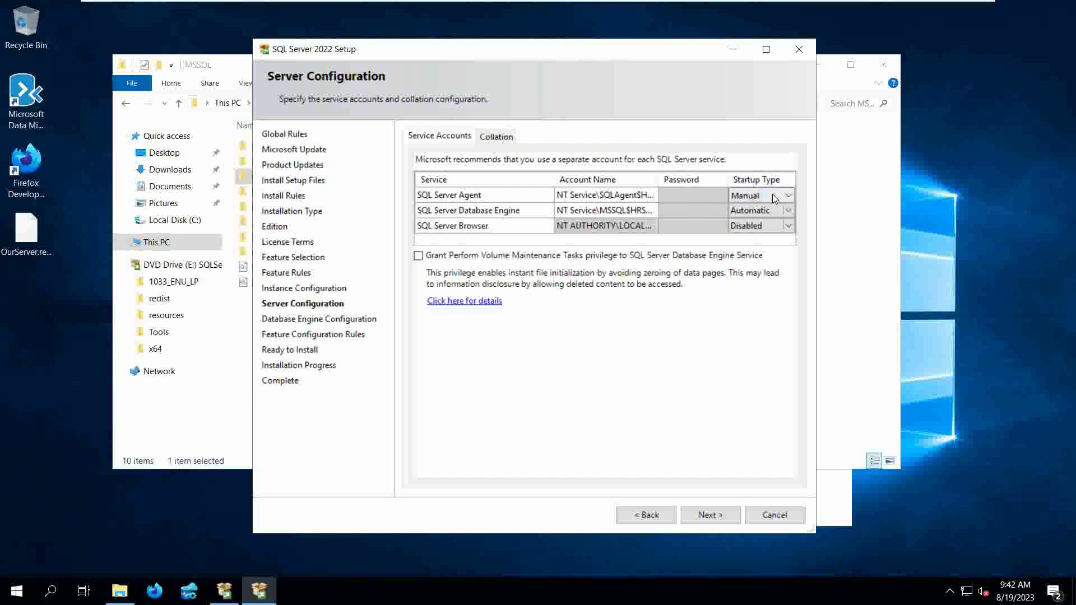
pyautogui.click(778, 212)
pyautogui.click(421, 256)
# - Review the collation customization, keep SQL_Latin1_General_CP1_CI_AS for the Database Engine and continue to database engine configuration
pyautogui.click(492, 139)
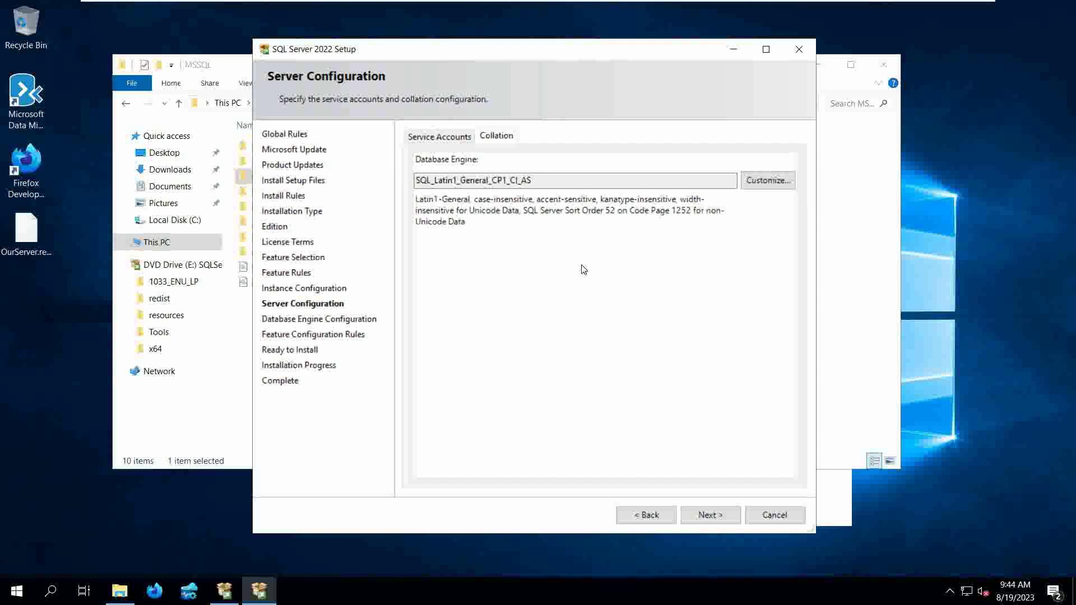
pyautogui.click(766, 180)
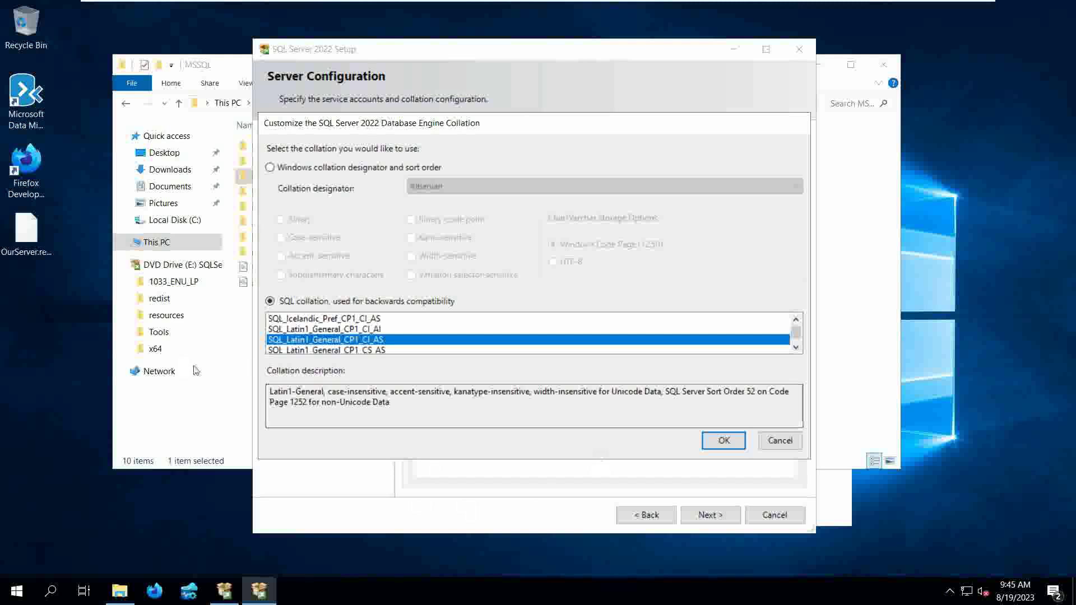
pyautogui.click(731, 440)
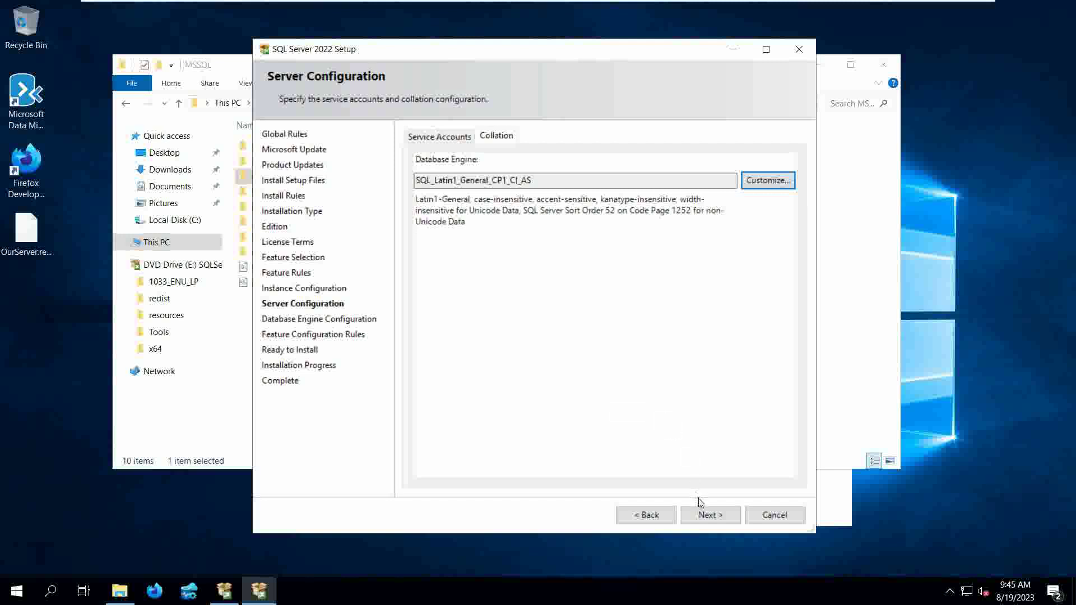
pyautogui.click(707, 515)
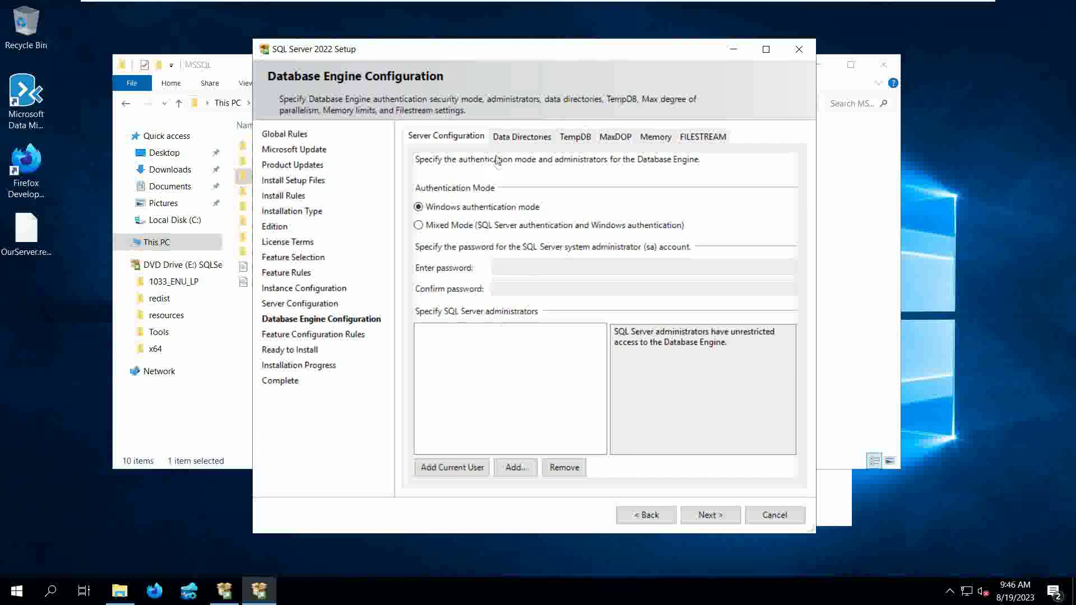
# - Look through the data directories, TempDB, MaxDOP, memory and FILESTREAM settings of the Database Engine, and return to the authentication settings
pyautogui.click(524, 138)
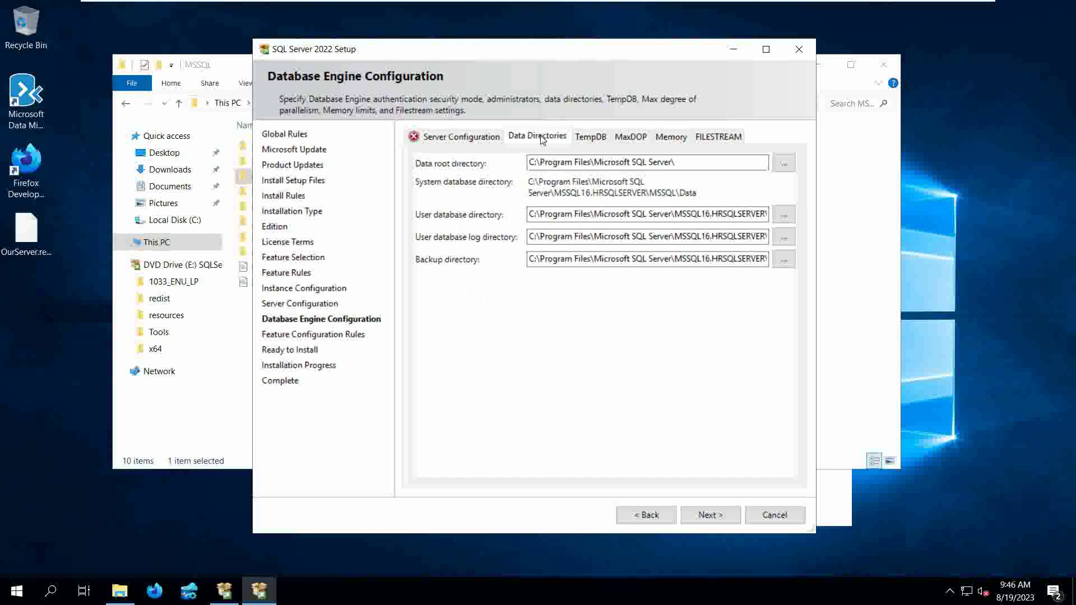
pyautogui.click(582, 137)
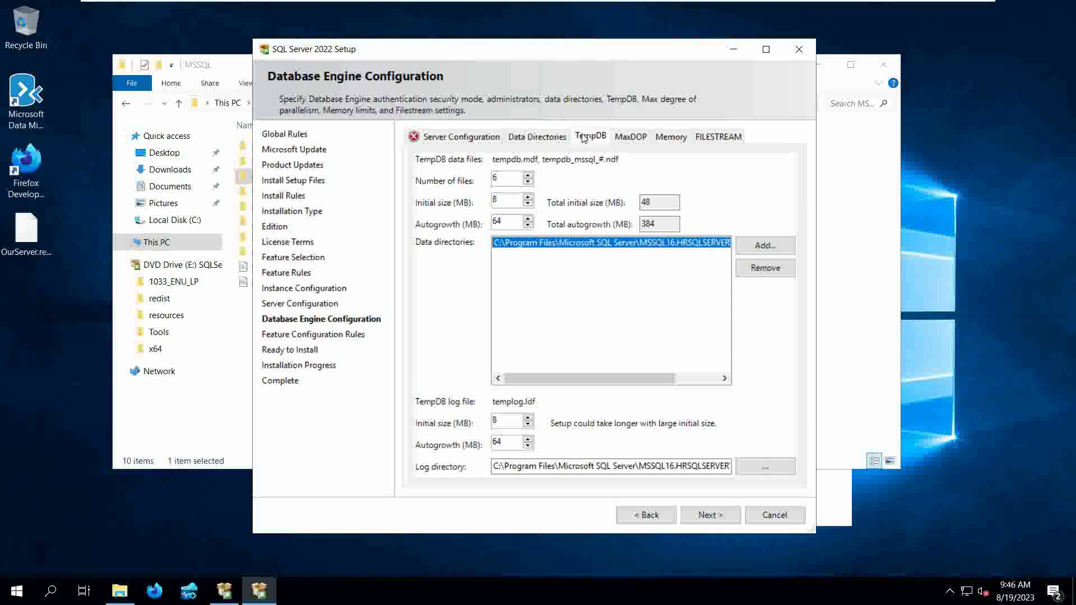
pyautogui.click(628, 138)
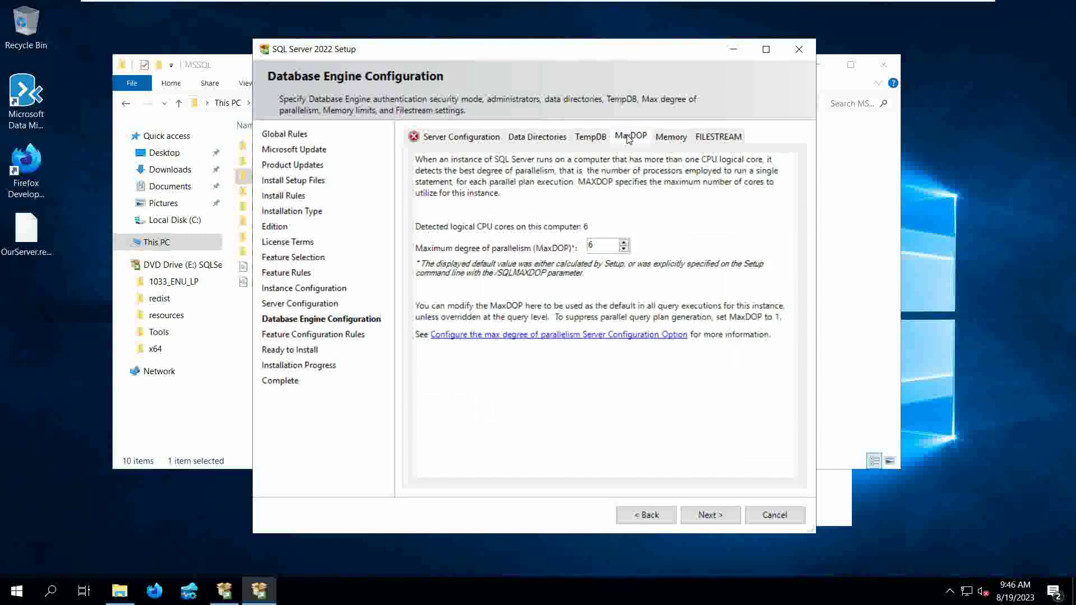
pyautogui.click(672, 140)
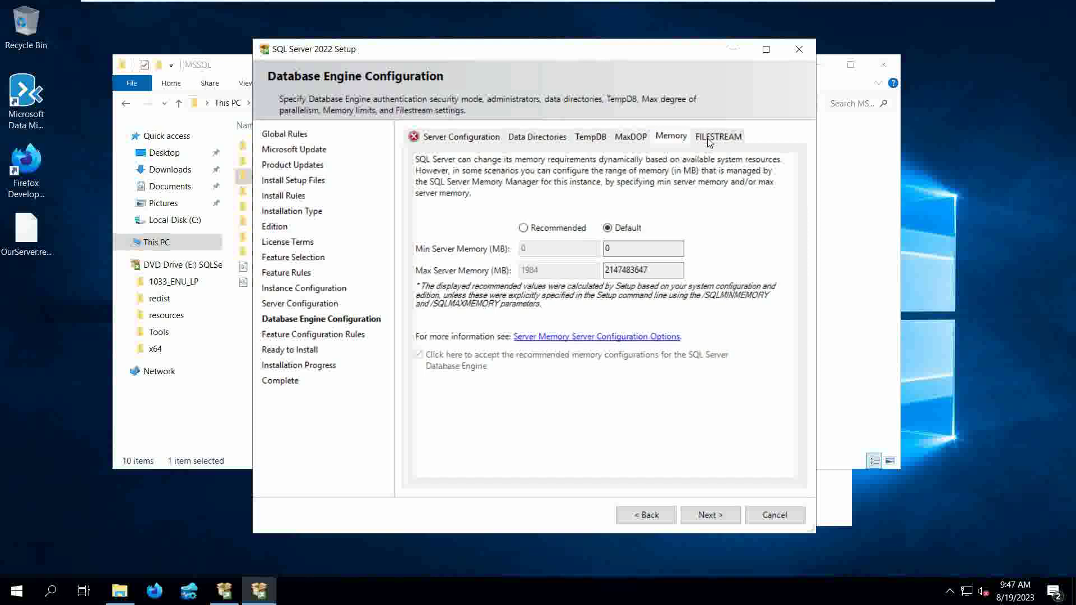
pyautogui.click(709, 140)
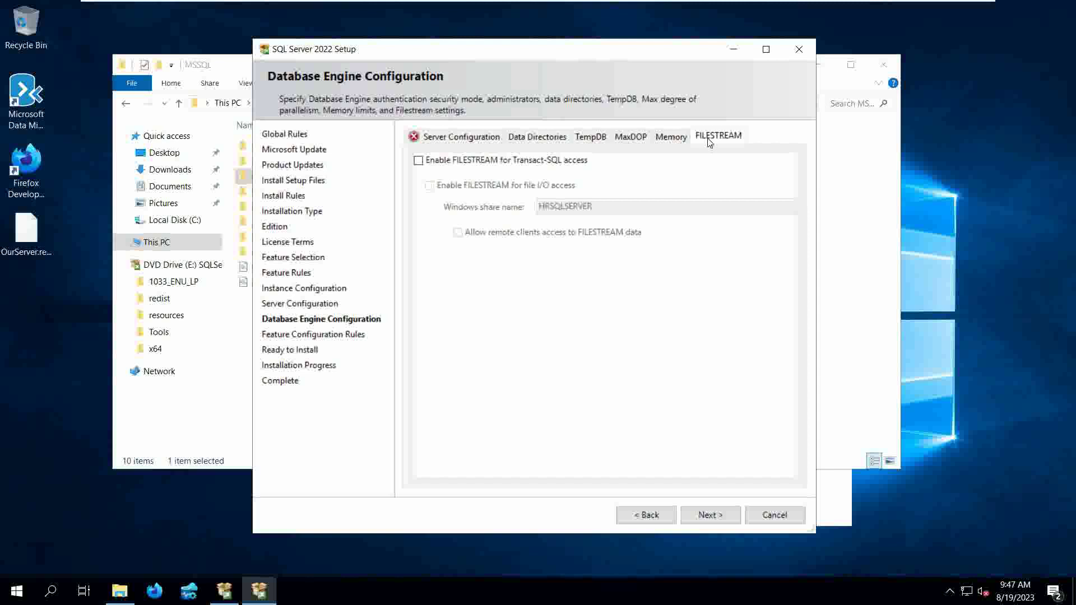
pyautogui.click(480, 141)
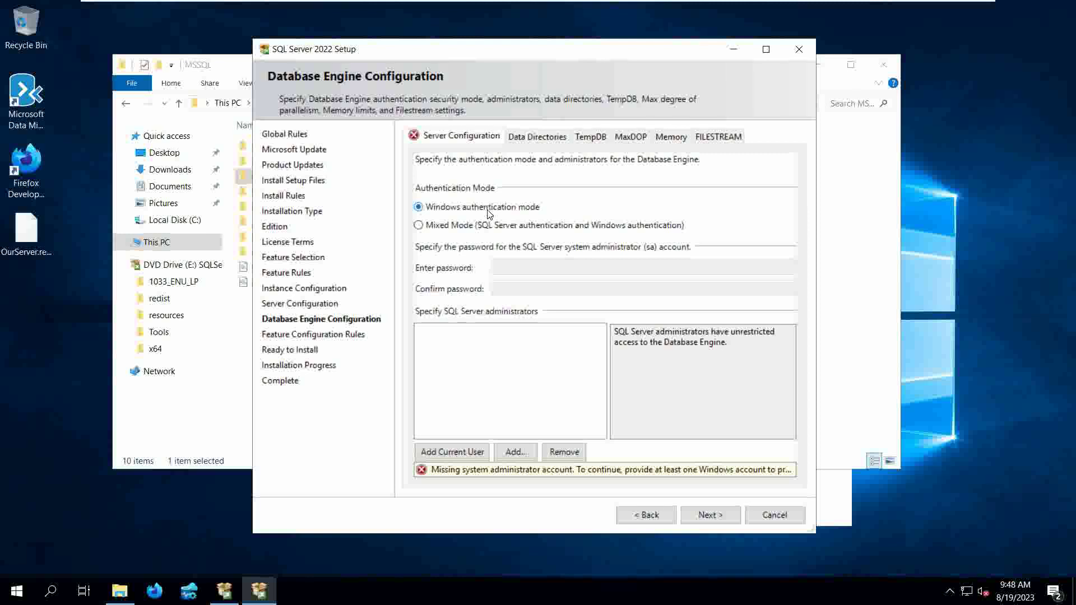
# - Set authentication to Mixed Mode, enter and confirm the sa account password, and add the current user as a SQL Server administrator
pyautogui.click(500, 230)
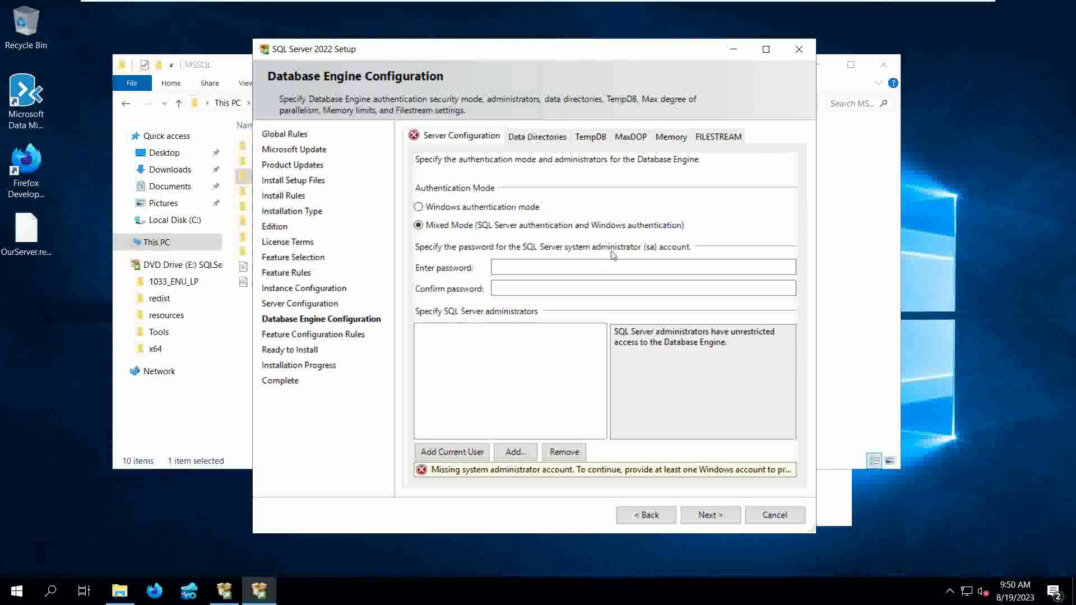
pyautogui.click(605, 268)
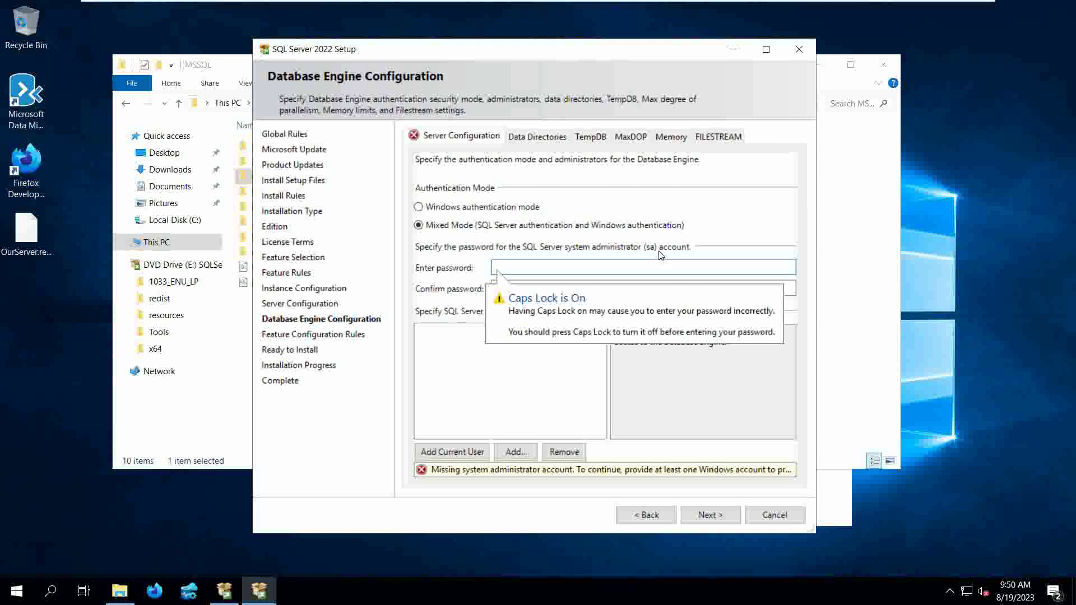
pyautogui.press('capslock')
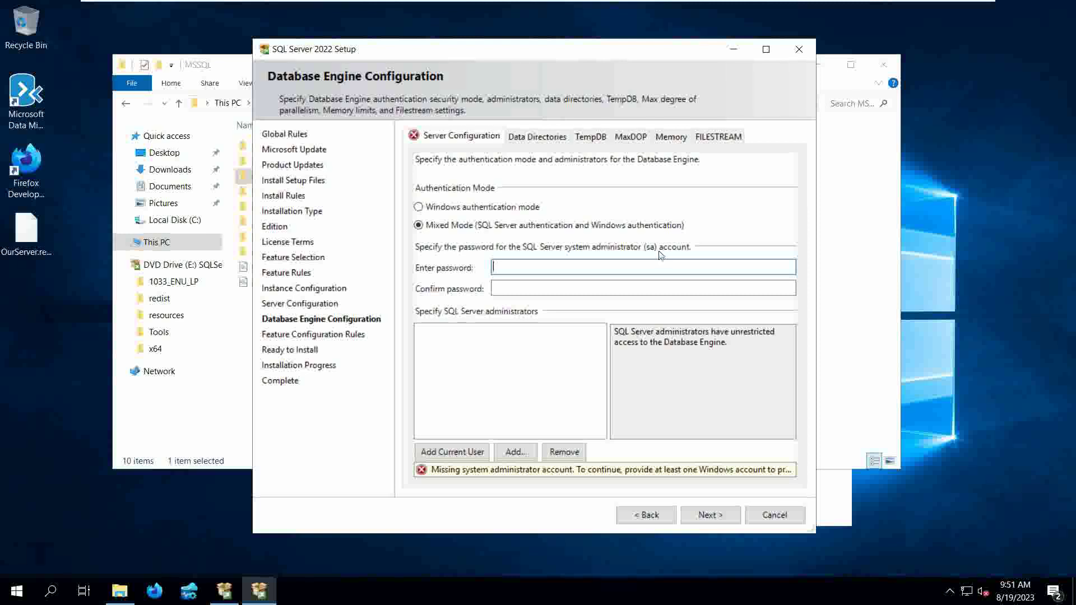
pyautogui.write('******')
pyautogui.press('Tab')
pyautogui.write('******')
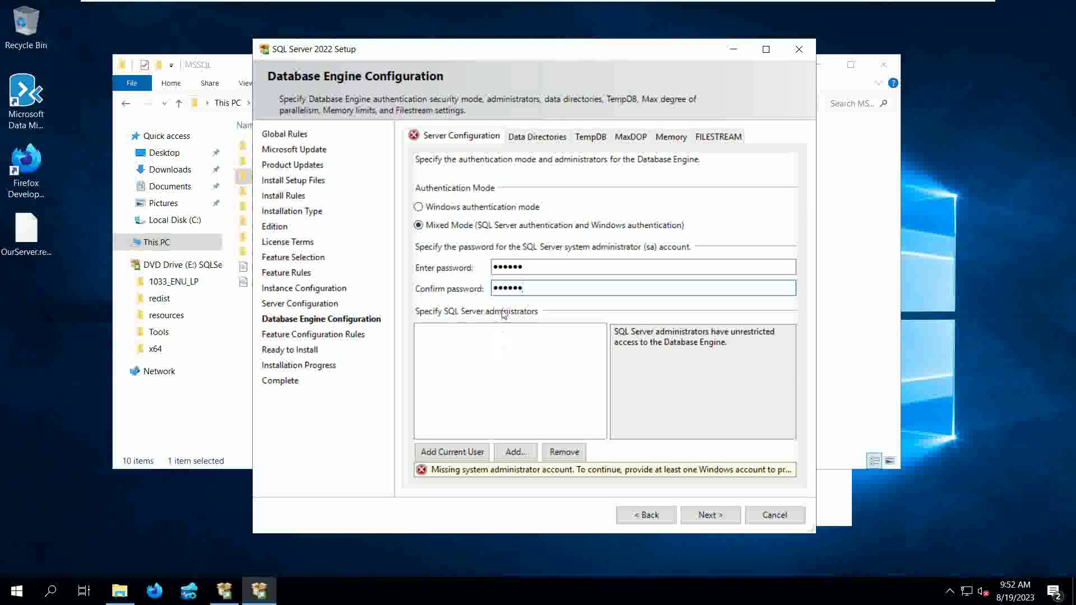
pyautogui.click(451, 455)
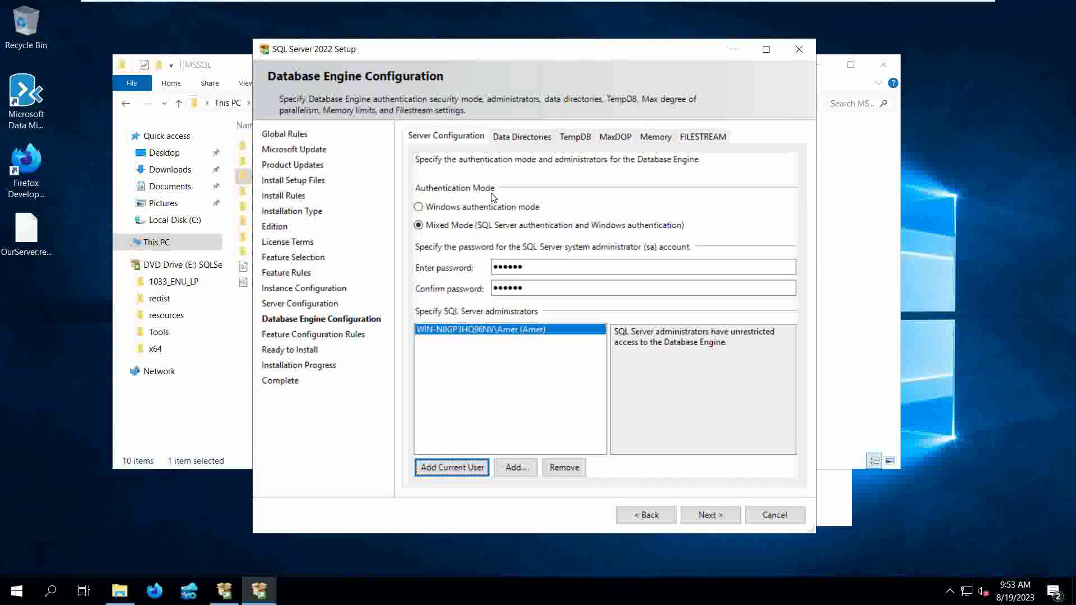
# - Examine the default data directories, TempDB file settings, maximum degree of parallelism and server memory limits for the instance
pyautogui.click(522, 136)
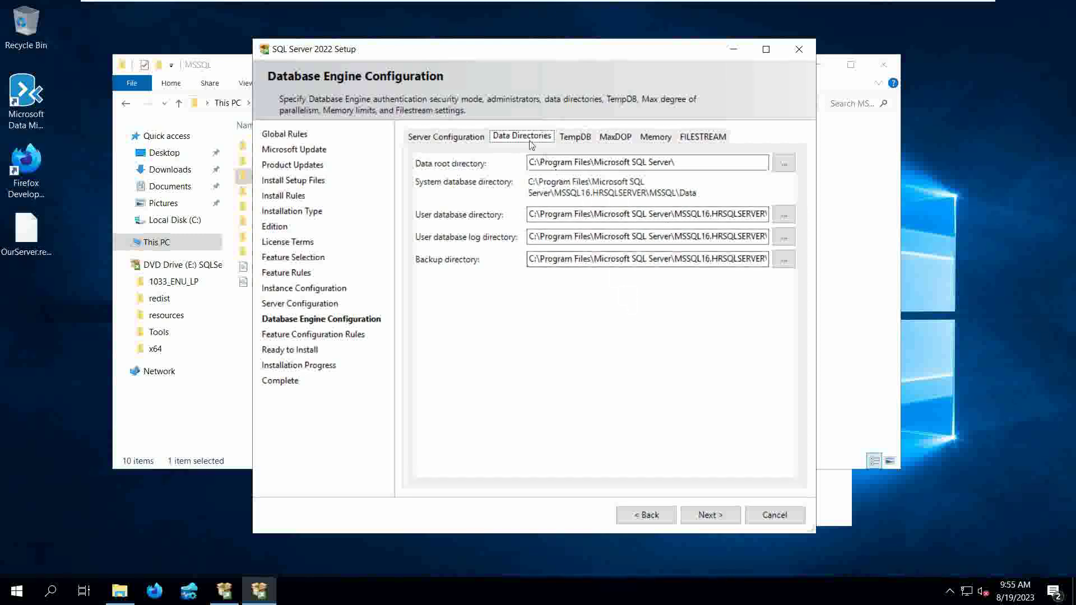
pyautogui.click(574, 137)
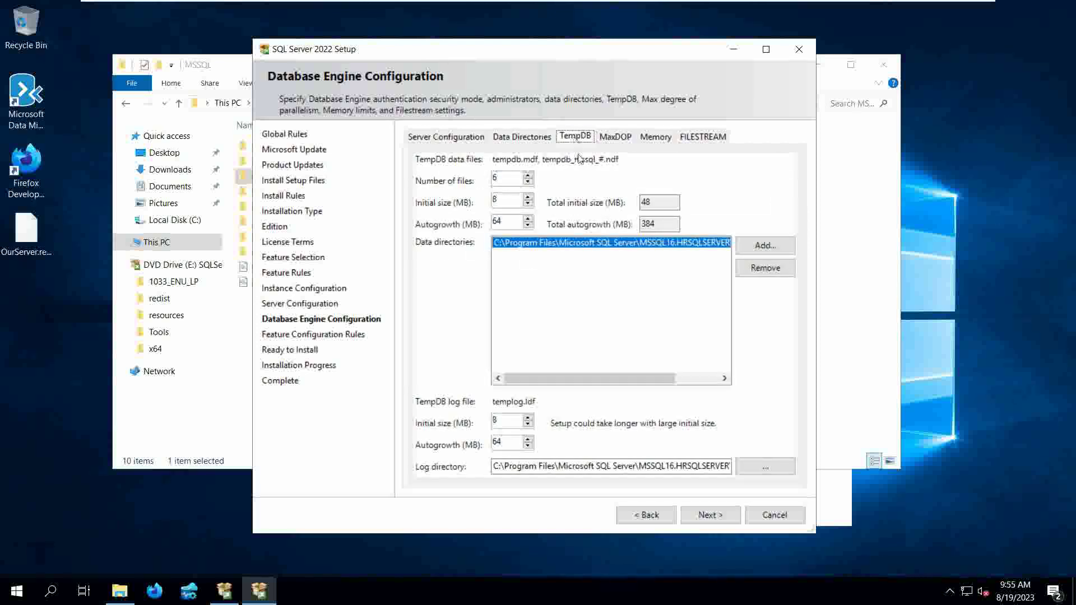
pyautogui.moveTo(443, 186)
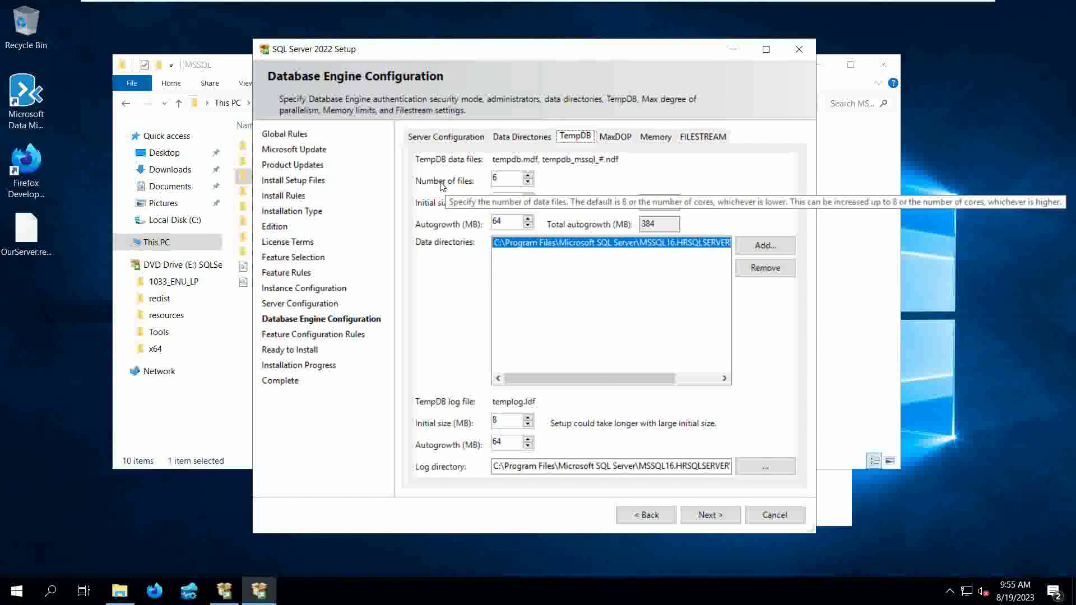
pyautogui.moveTo(432, 210)
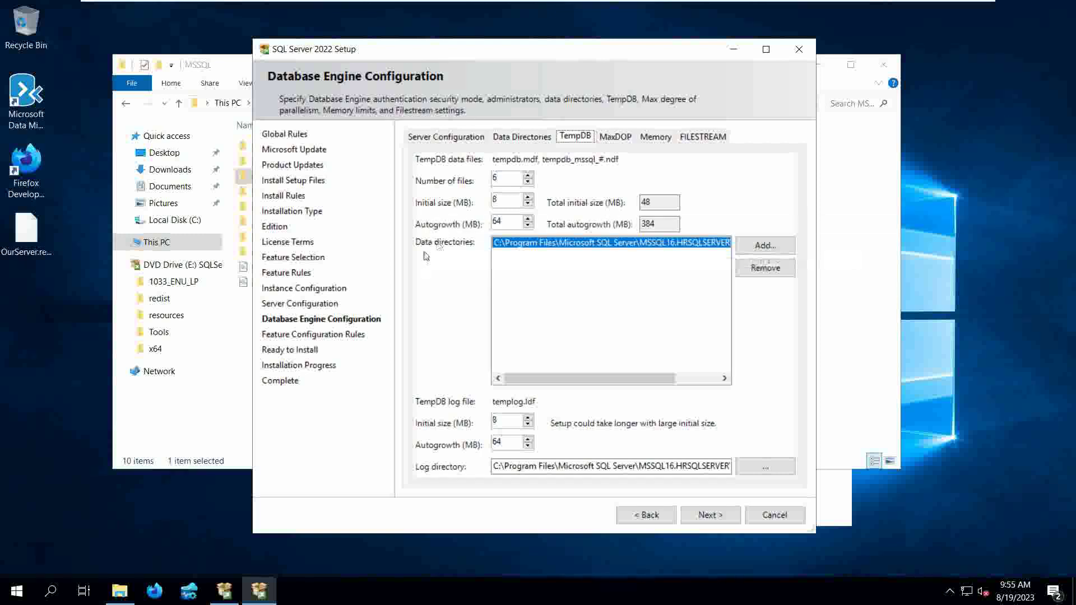
pyautogui.moveTo(469, 250)
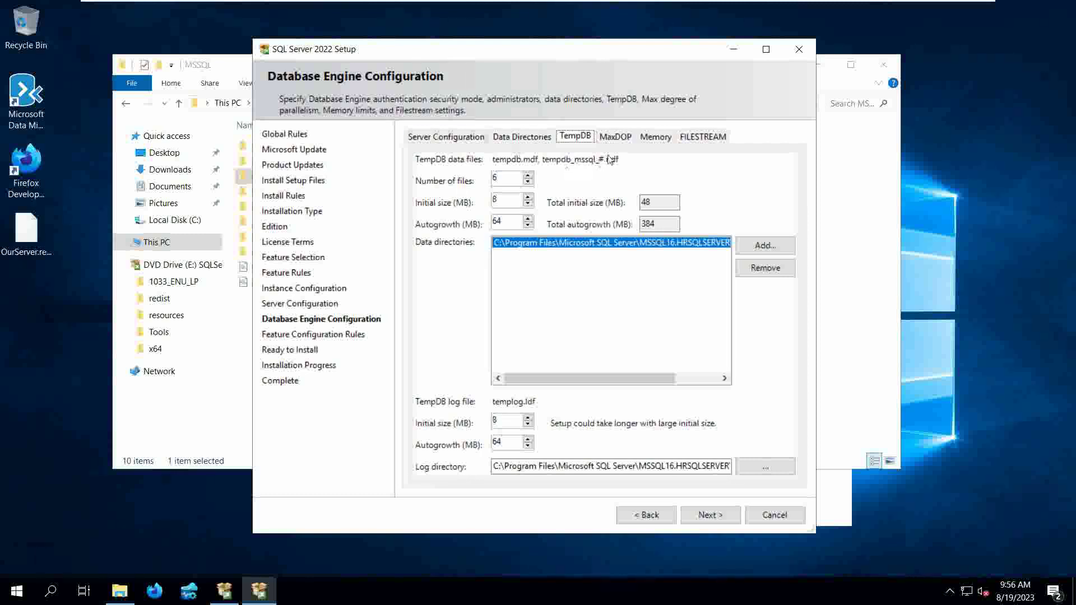
pyautogui.hotkey('ctrl', 'Tab')
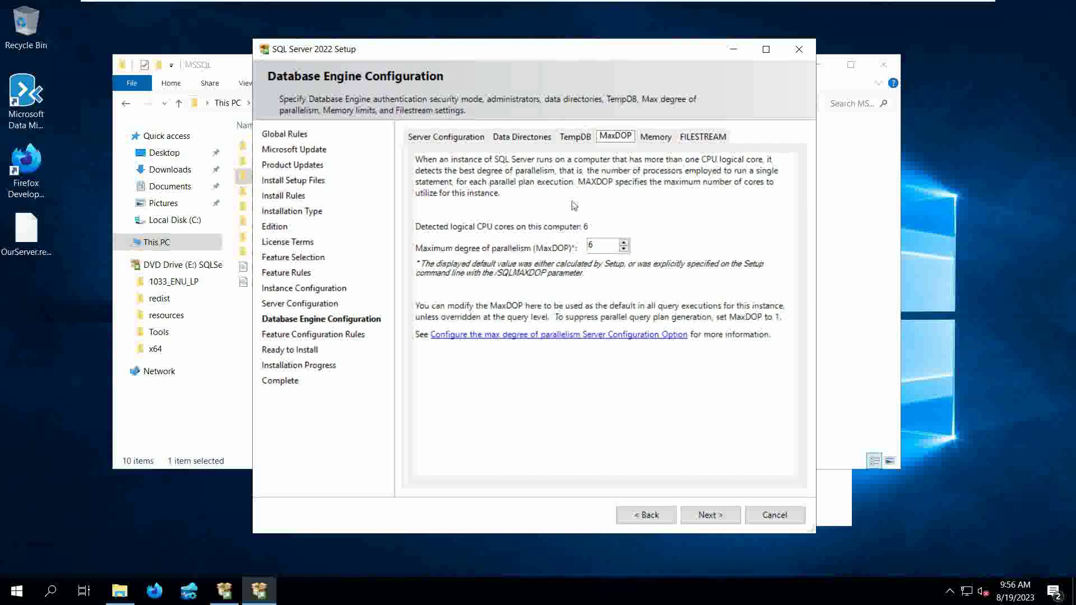
pyautogui.click(656, 137)
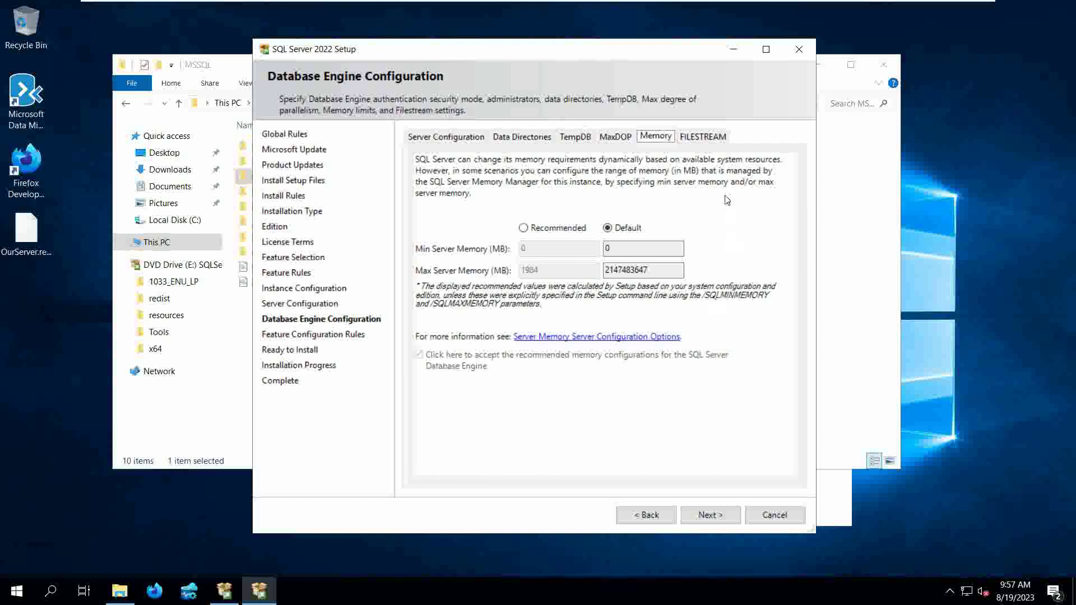
# - Enable FILESTREAM for Transact-SQL and file I/O access, allow remote clients access to FILESTREAM data, and continue to the installation summary
pyautogui.click(710, 138)
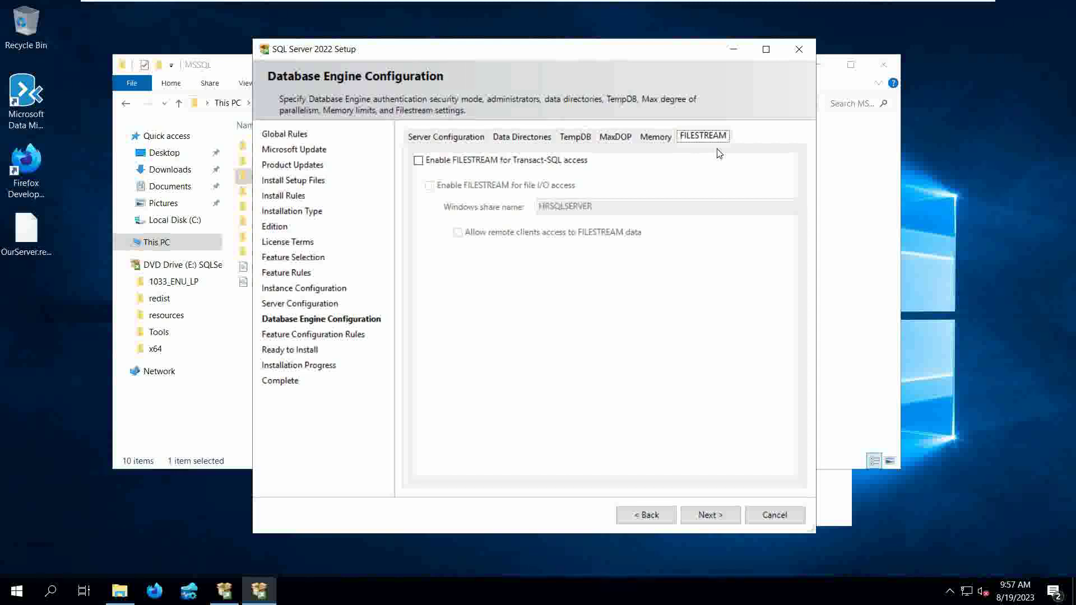
pyautogui.click(420, 162)
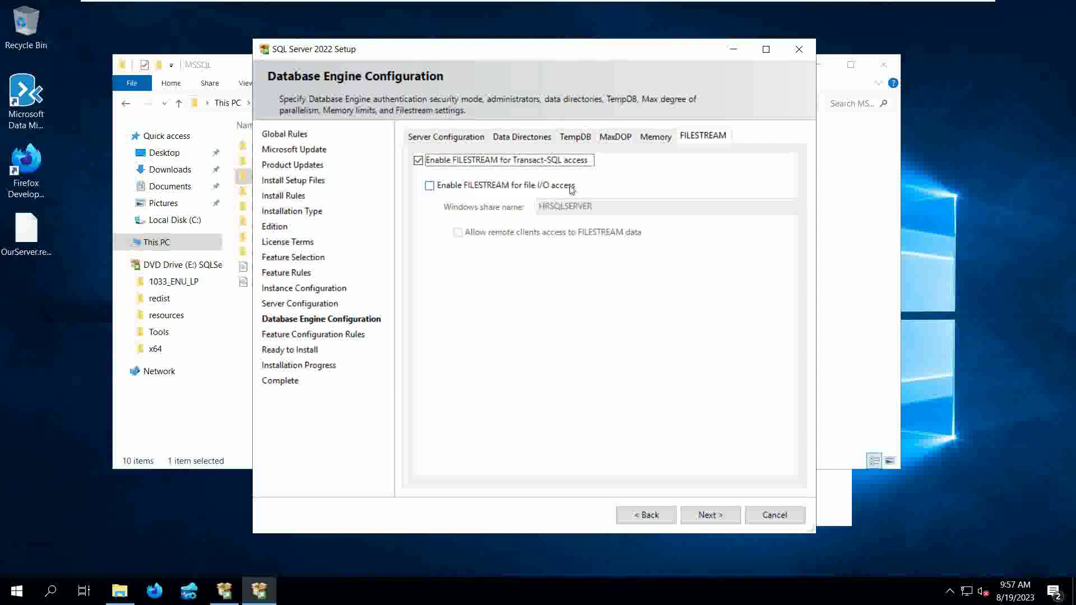
pyautogui.click(430, 186)
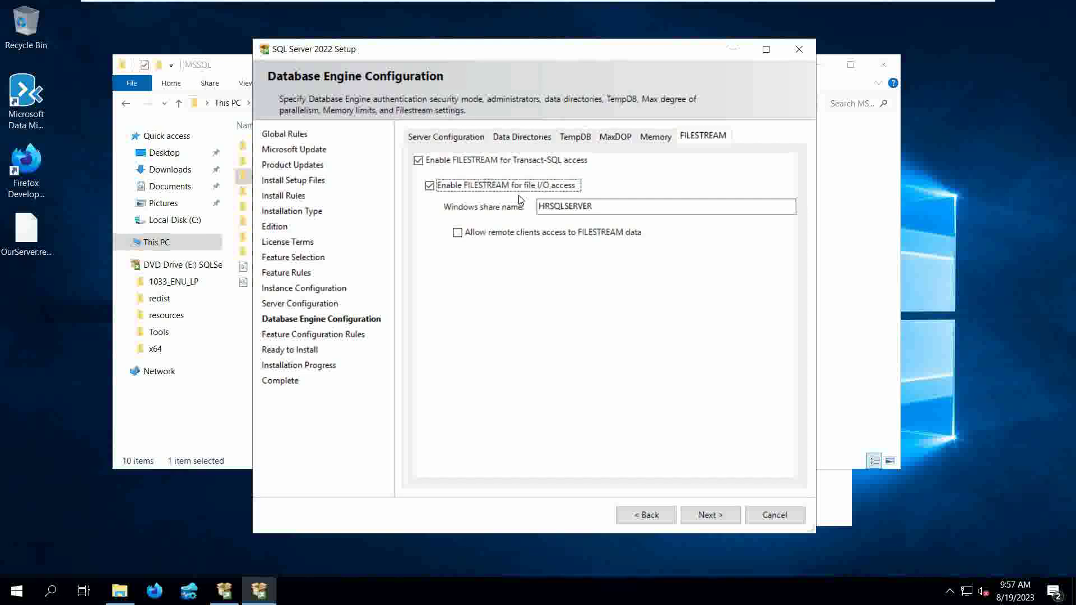
pyautogui.click(514, 232)
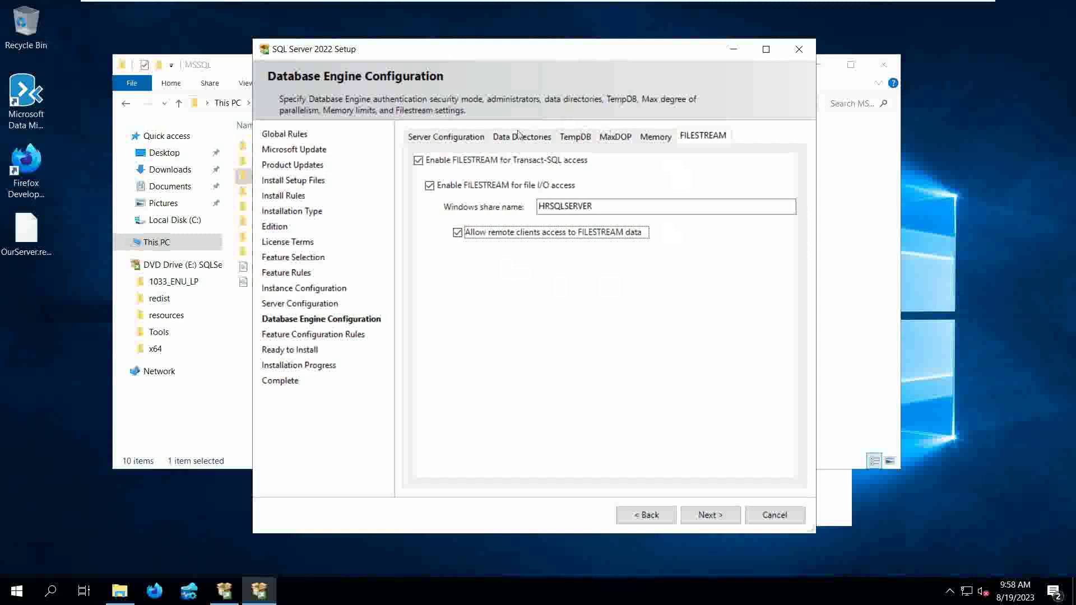
pyautogui.click(456, 137)
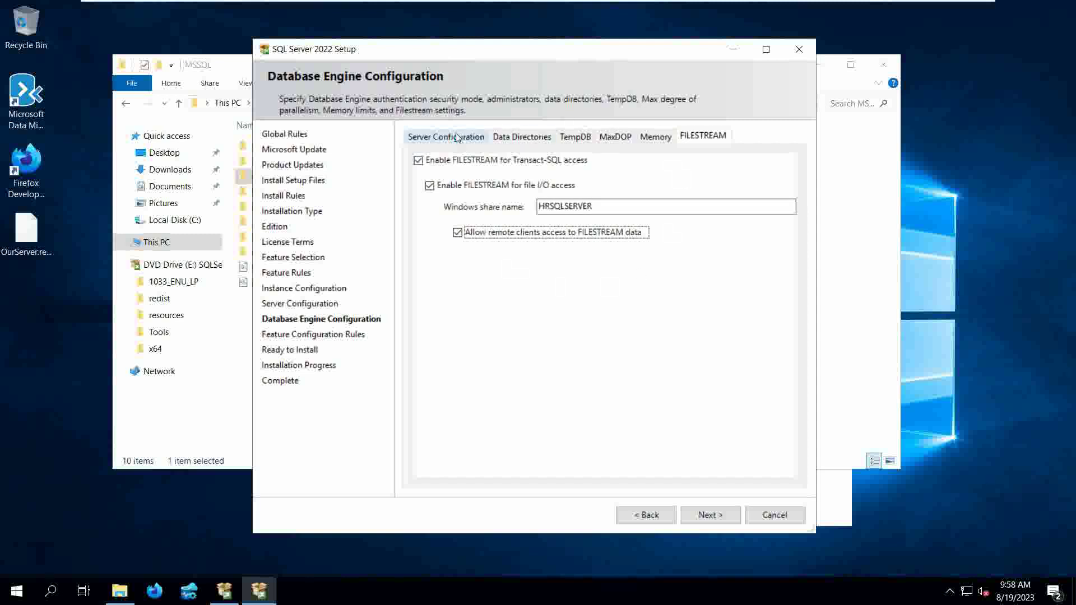
pyautogui.click(705, 515)
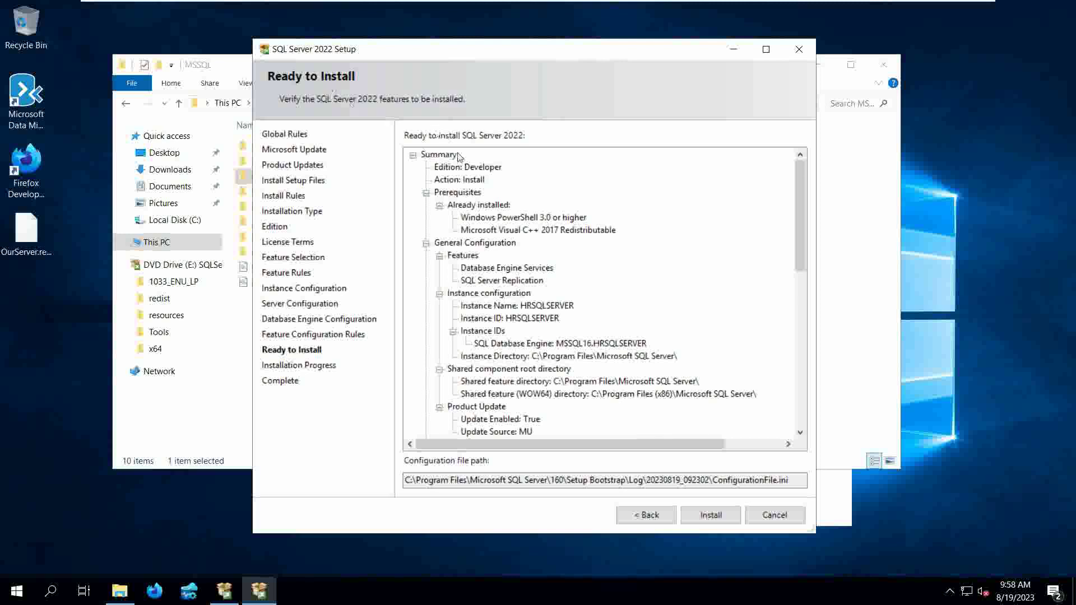
# - Review the installation summary through to the administrators and copy the full configuration file path
pyautogui.scroll(-5, 578, 256)
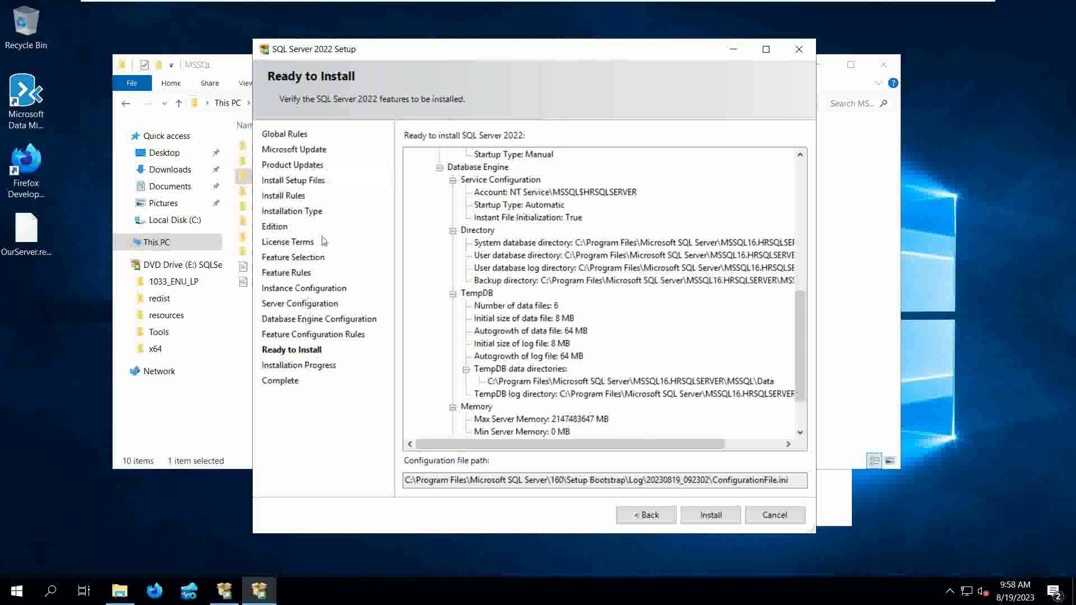
pyautogui.scroll(-2, 553, 255)
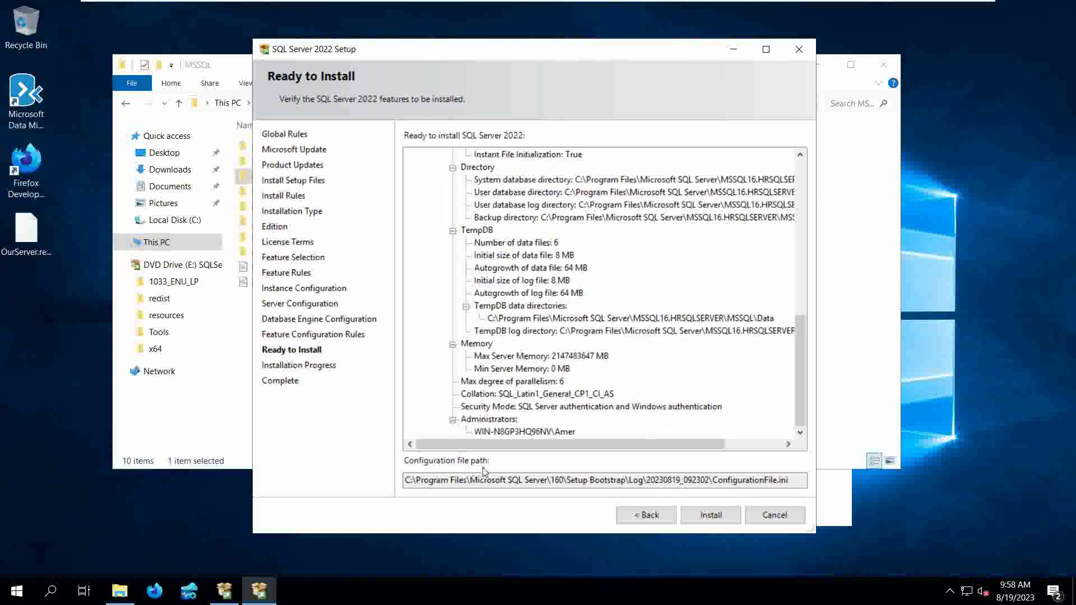
pyautogui.moveTo(788, 485); pyautogui.dragTo(400, 482)
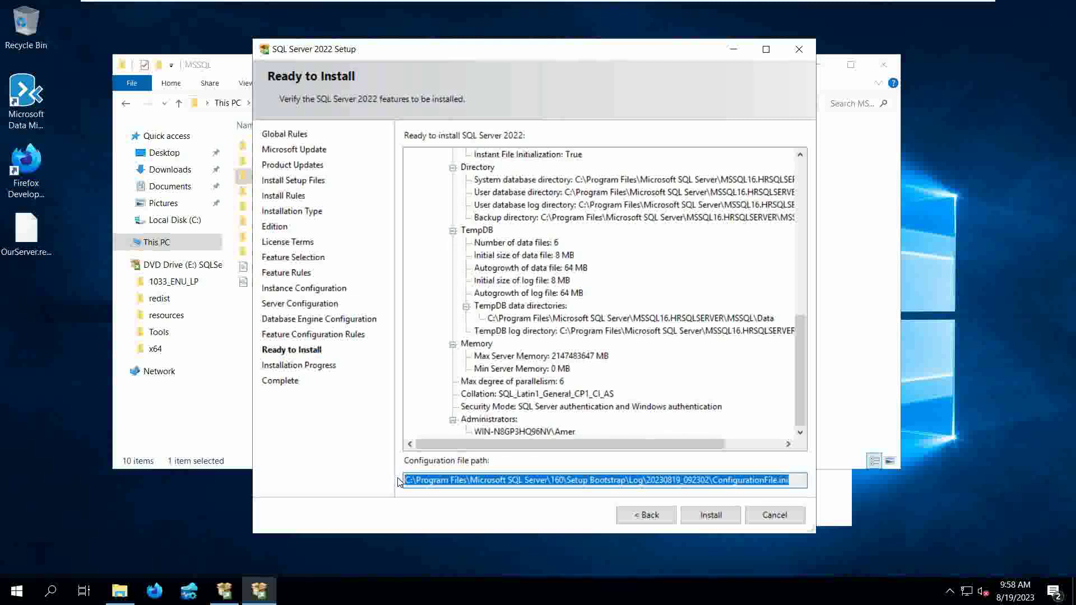
pyautogui.rightClick(530, 488)
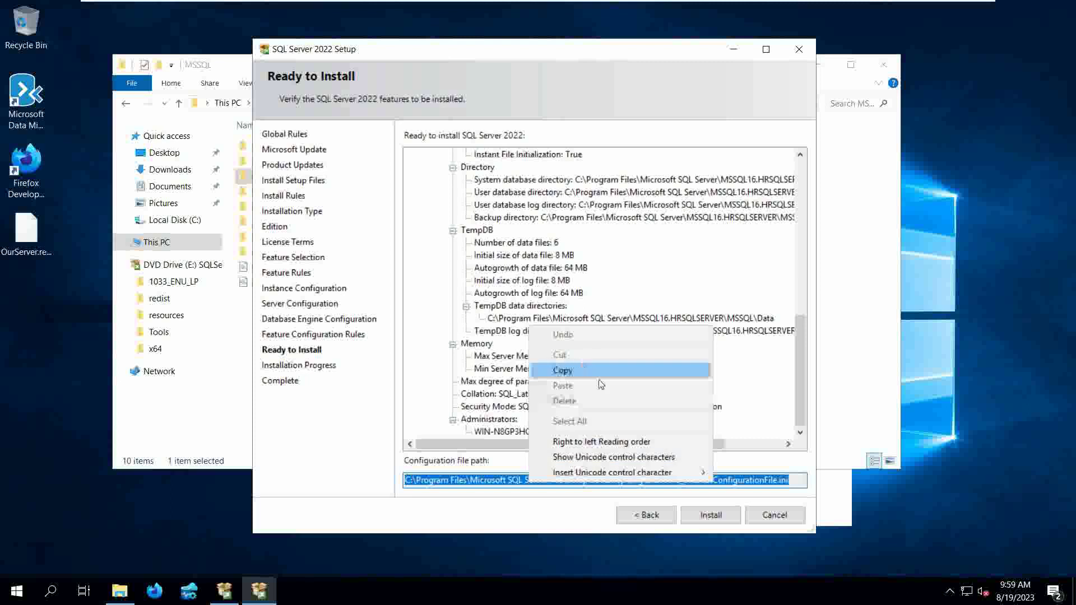
pyautogui.click(581, 370)
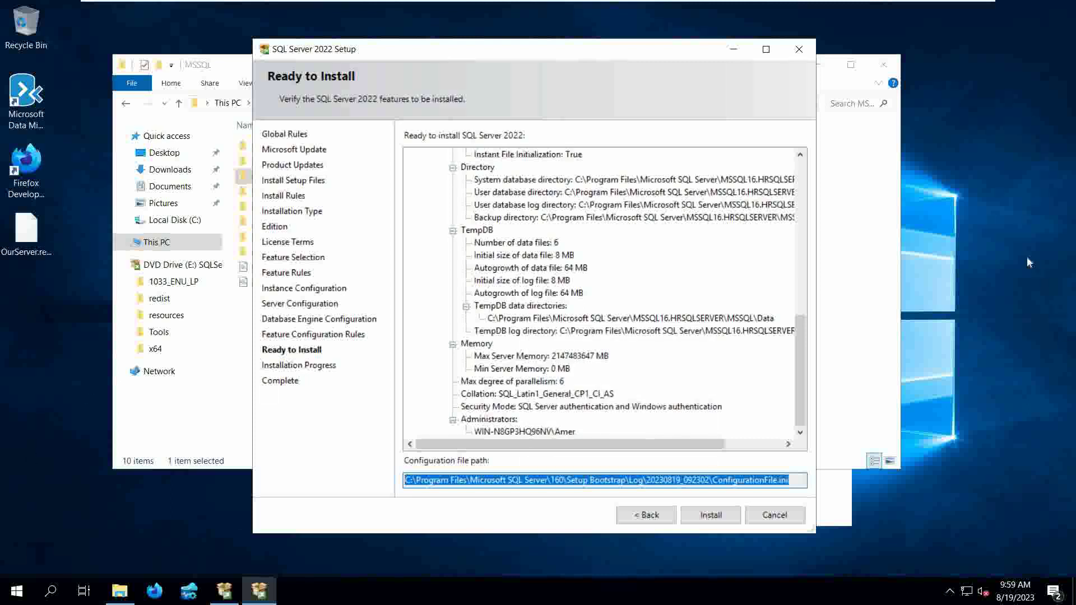